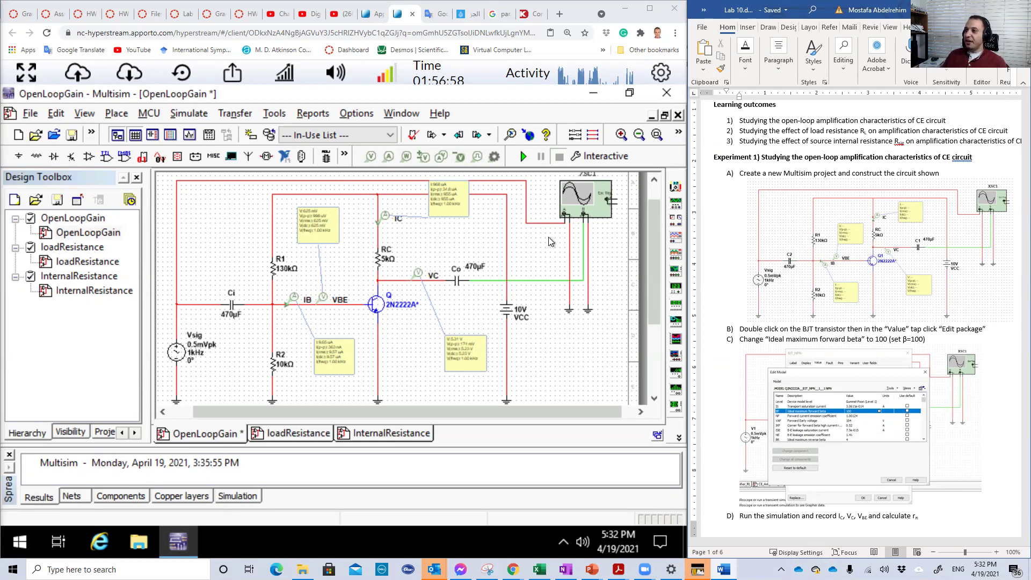
Step: Examine the IB, VBE, VC and IC probe readings on the open-loop CE amplifier circuit during simulation
scroll(544, 278, up, 1)
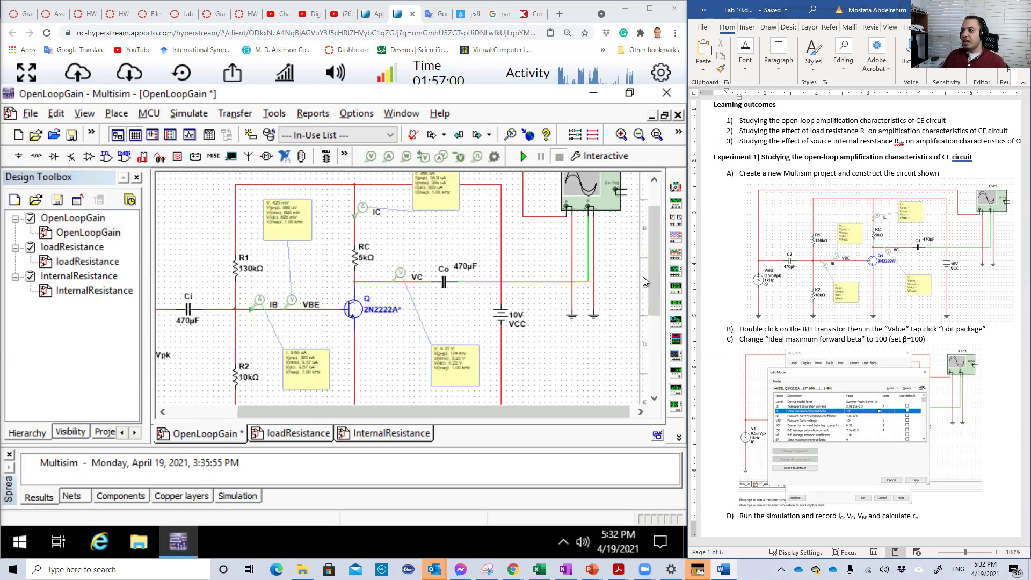
scroll(629, 276, down, 2)
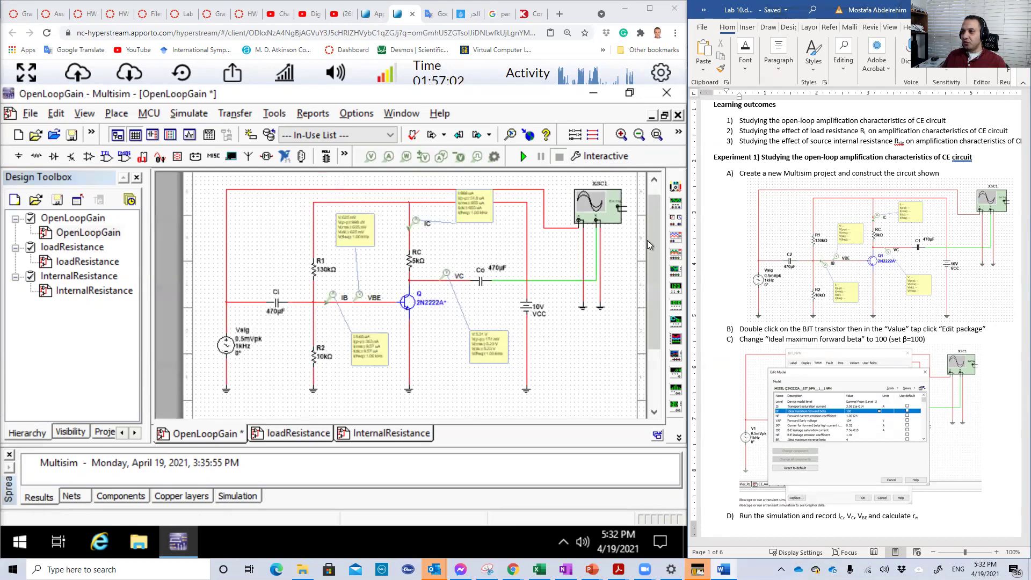
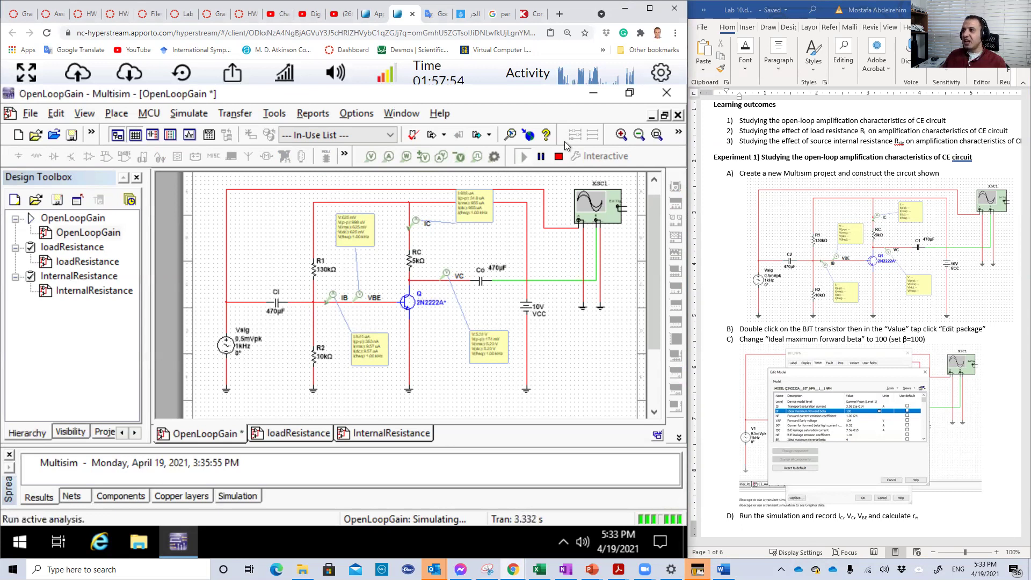
click(620, 135)
click(620, 135)
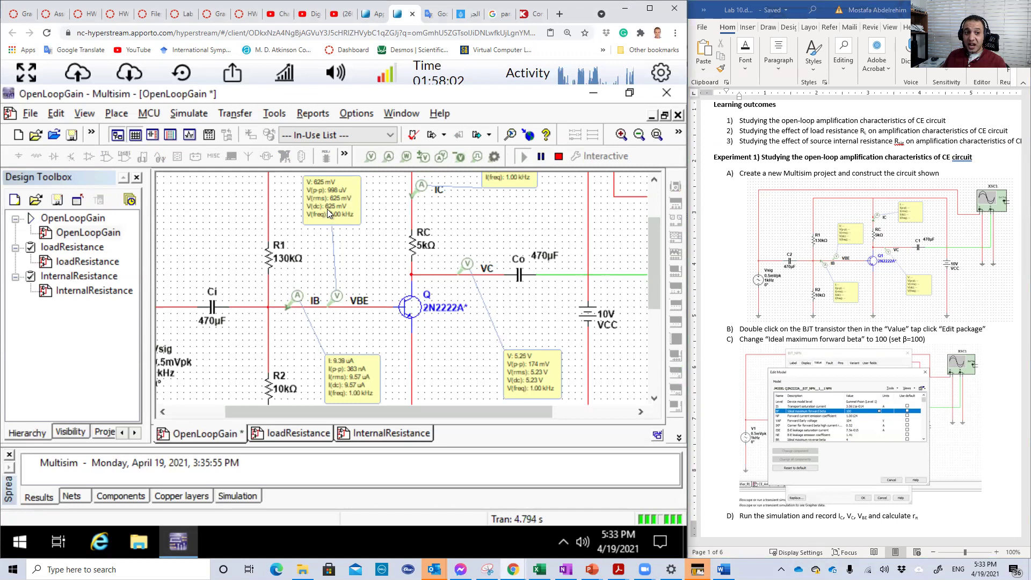
drag(650, 247, 650, 235)
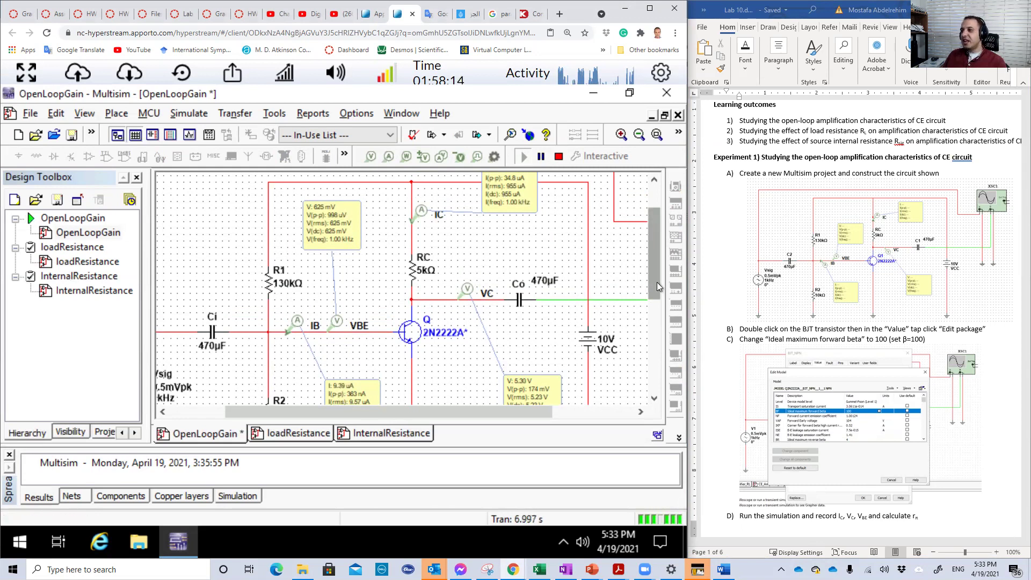
drag(656, 282, 655, 298)
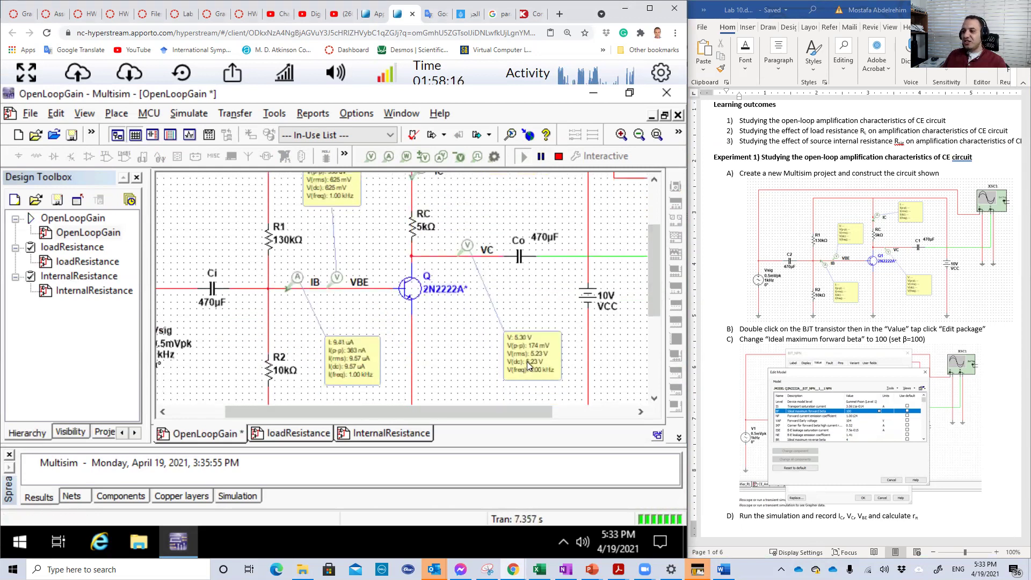
drag(650, 294, 649, 292)
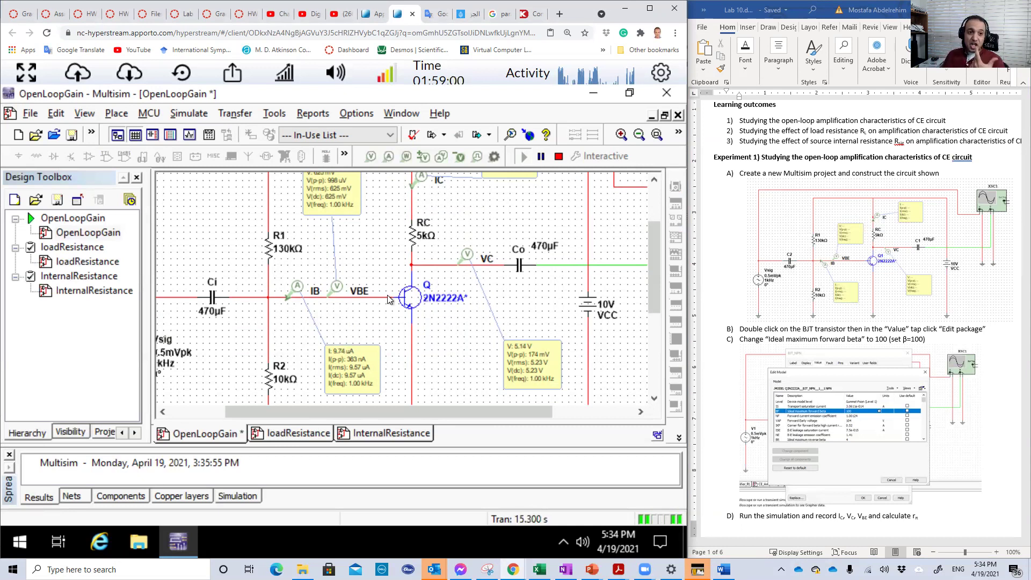
key(F6)
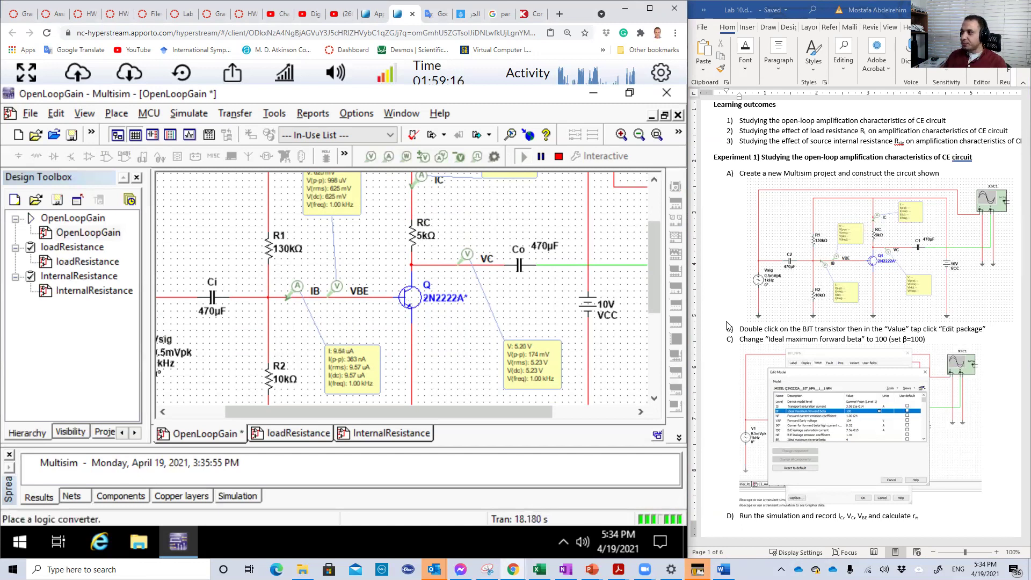
Step: Open the model parameters of transistor Q in the CE circuit and reset them to their defaults
scroll(743, 322, down, 4)
scroll(743, 322, down, 3)
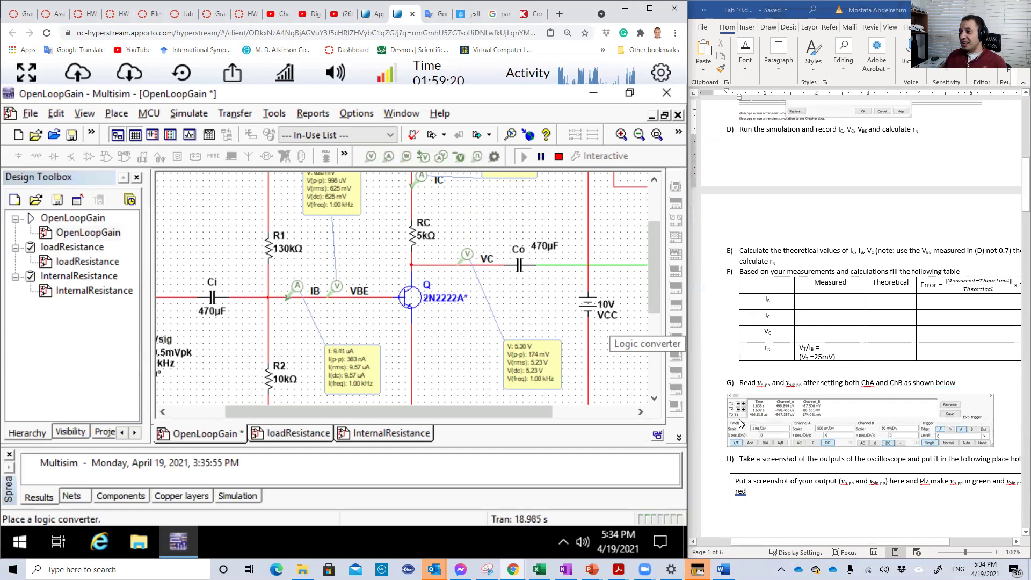
scroll(742, 429, up, 3)
scroll(739, 422, up, 3)
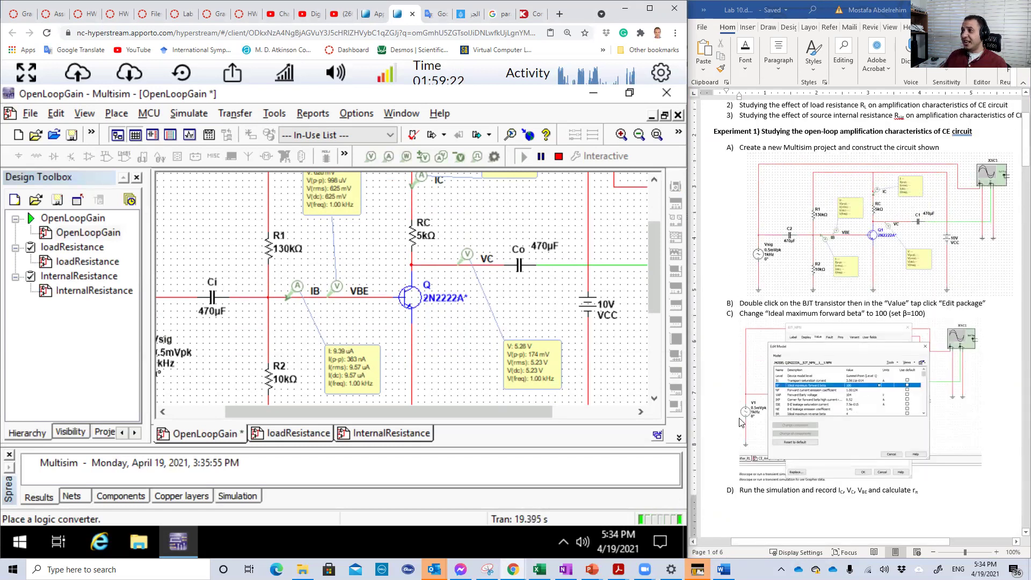
double_click(409, 297)
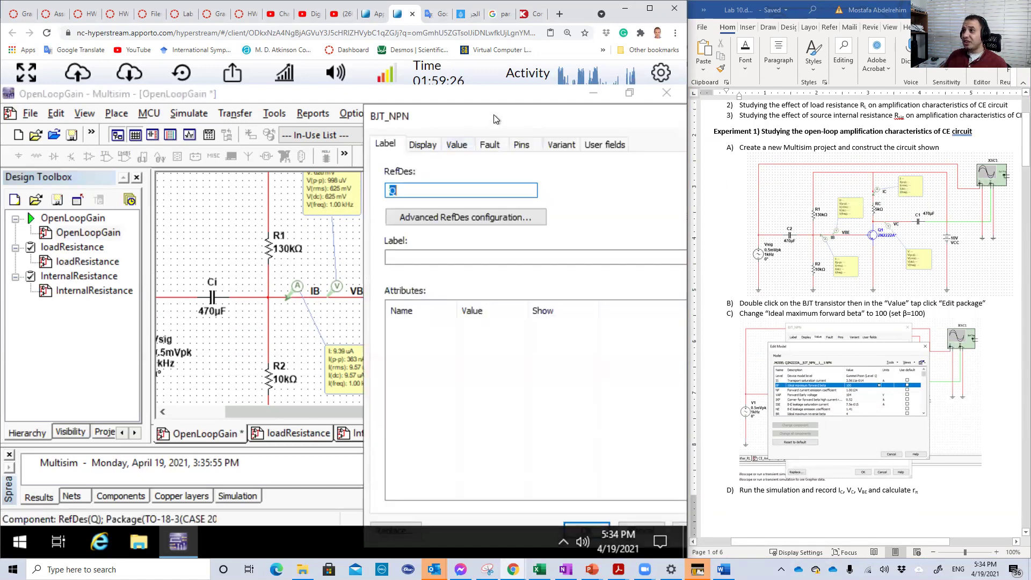
drag(491, 117, 352, 108)
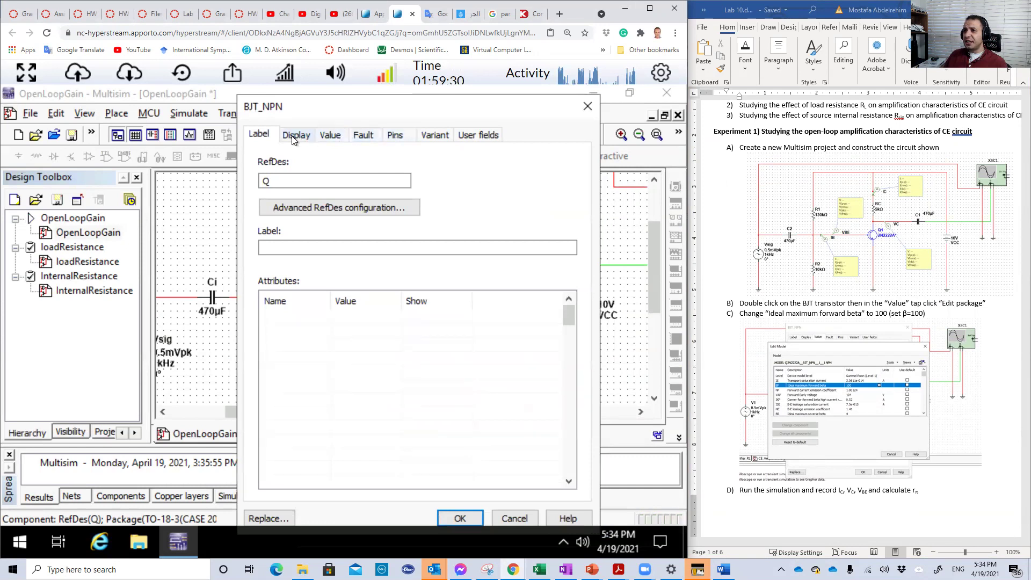
click(344, 136)
click(526, 449)
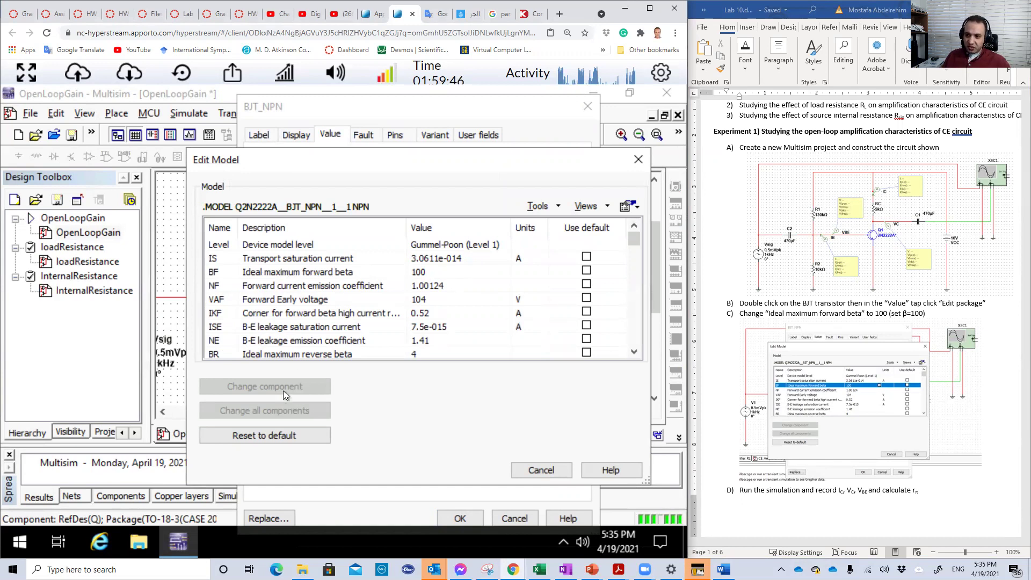
click(250, 437)
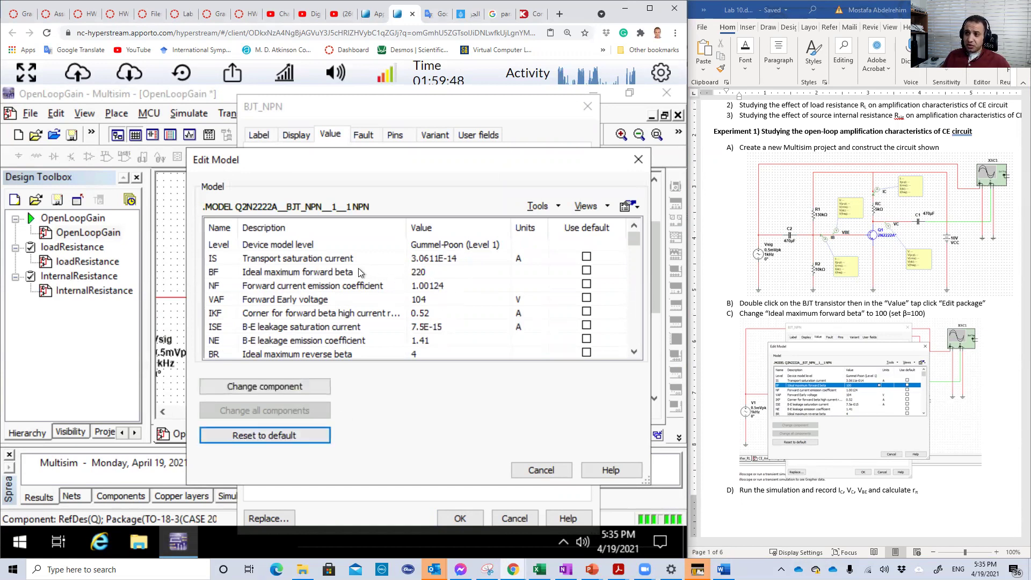
Step: Set the transistor's ideal maximum forward beta to 100 and save the change to this component despite the running simulation
click(415, 273)
click(415, 272)
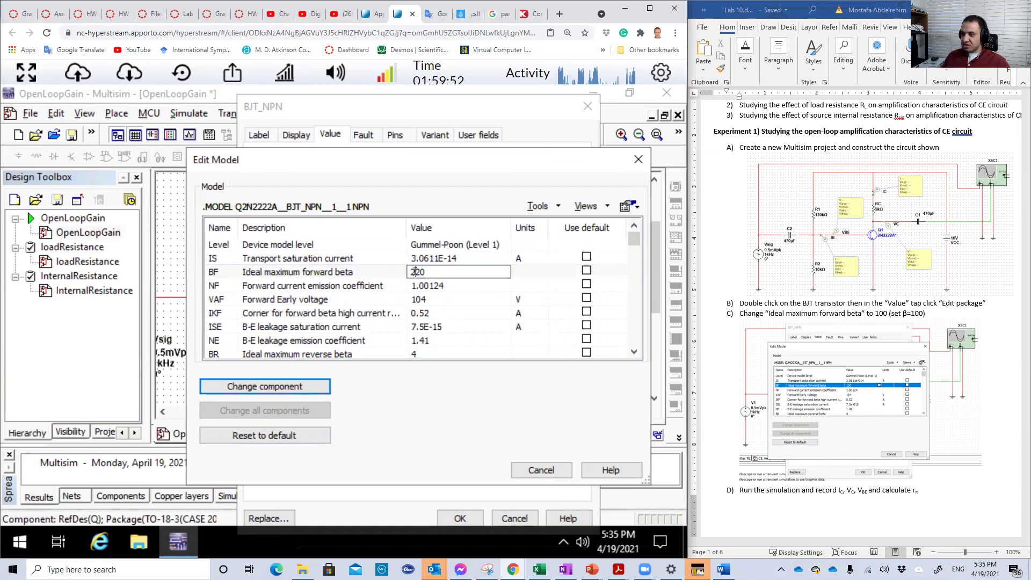
double_click(415, 272)
text(100)
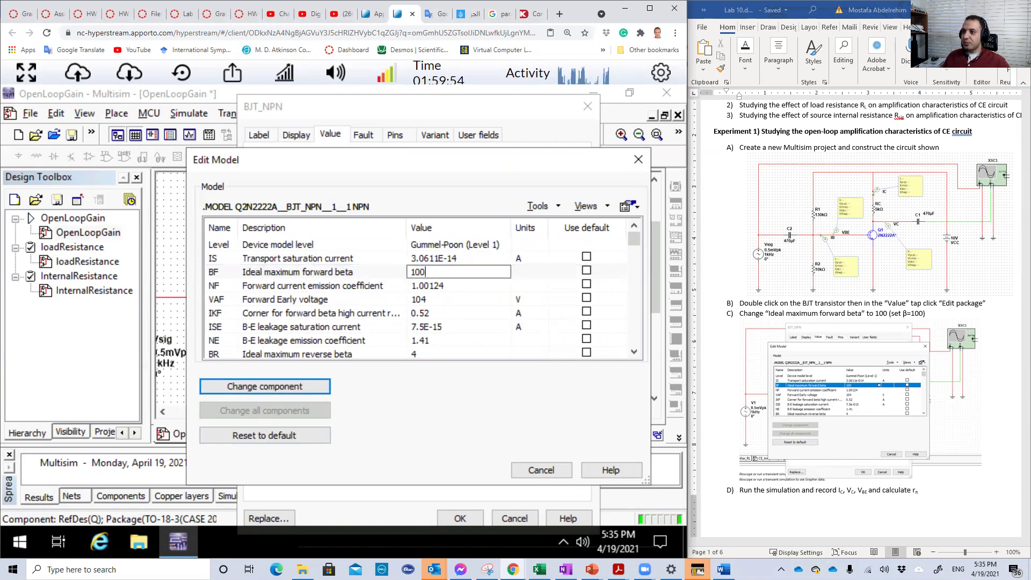
click(265, 389)
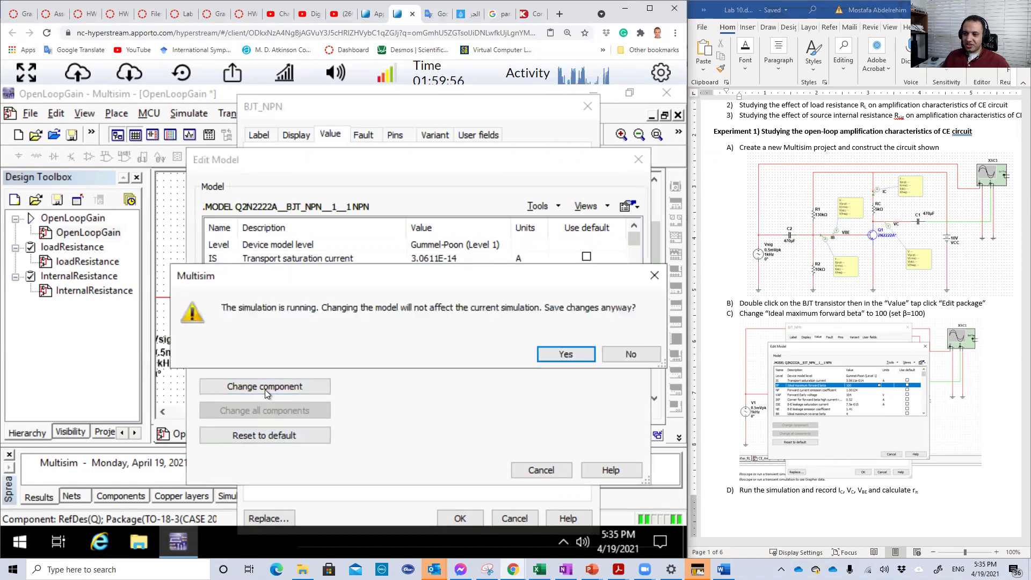
click(572, 350)
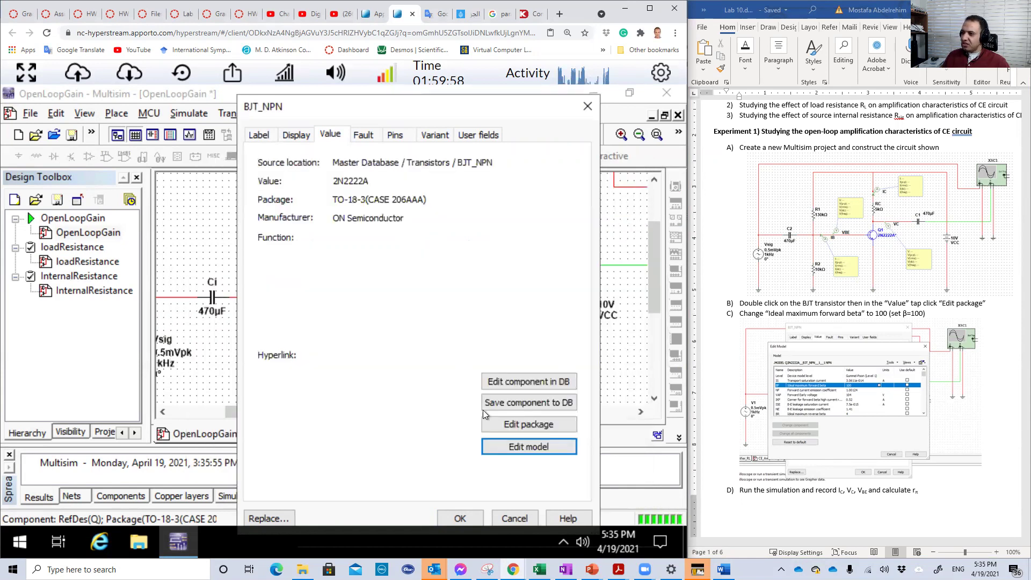
Step: Check the saved forward beta in transistor Q's model and close the component's properties
click(517, 447)
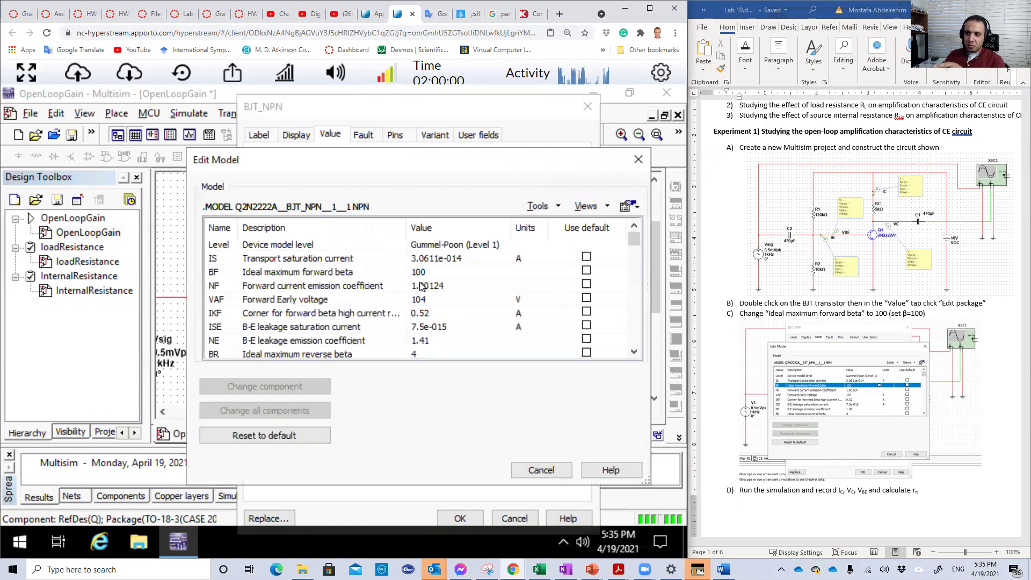
click(638, 160)
click(460, 518)
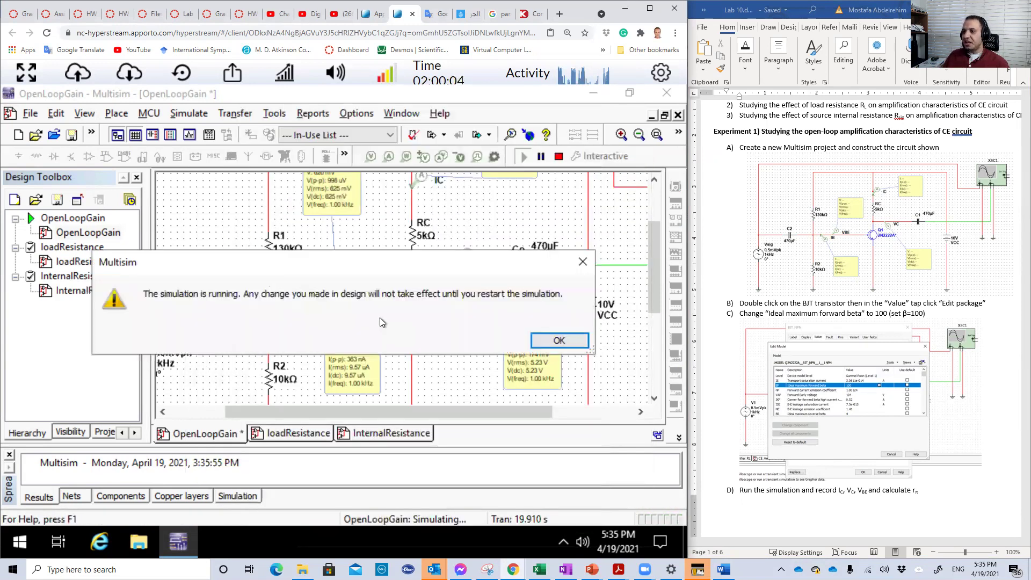
click(556, 340)
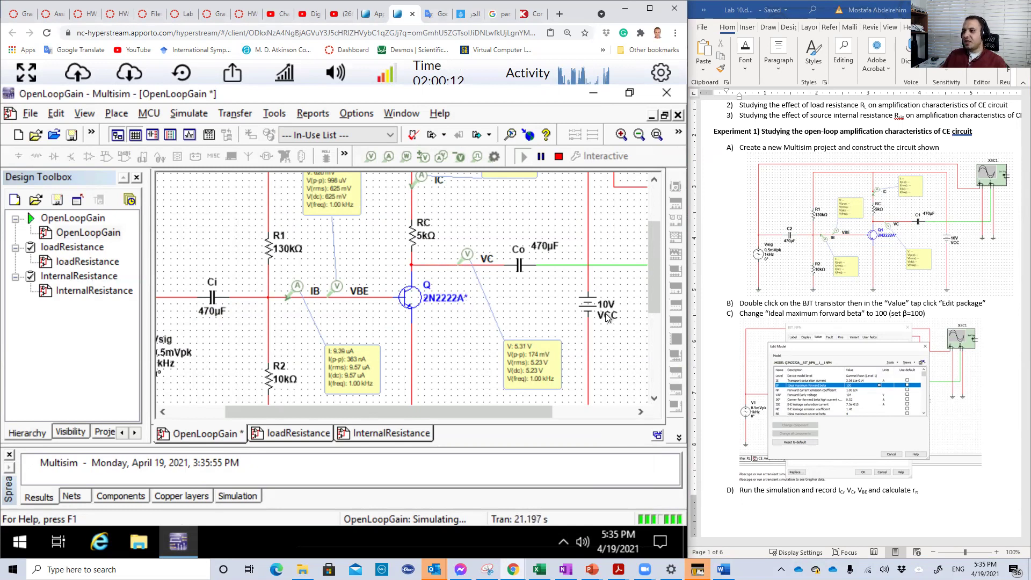
Step: Review the circuit's probe readings against the IB, IC, VC and rπ table in the lab document
scroll(650, 289, up, 1)
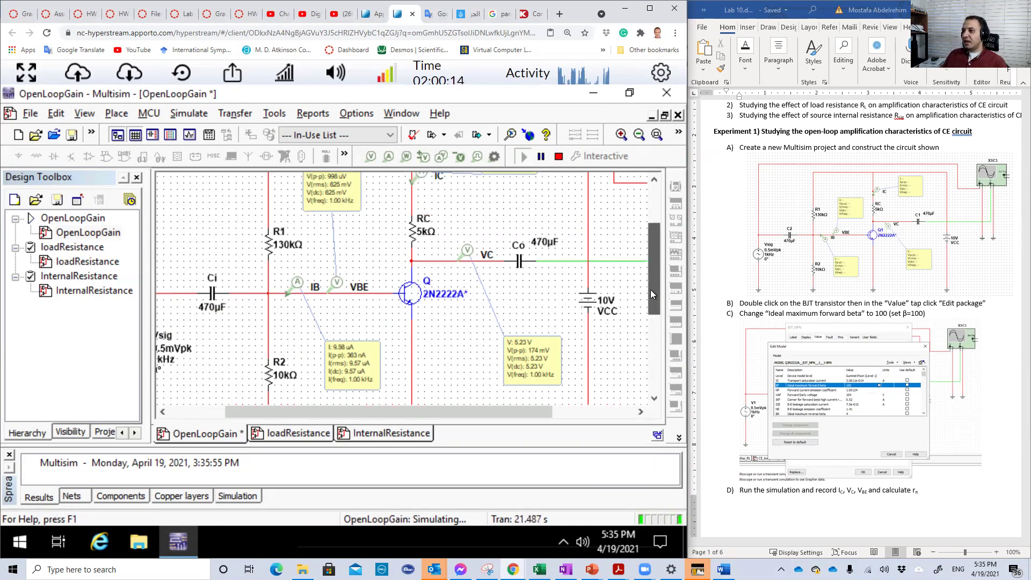
drag(651, 288, 652, 274)
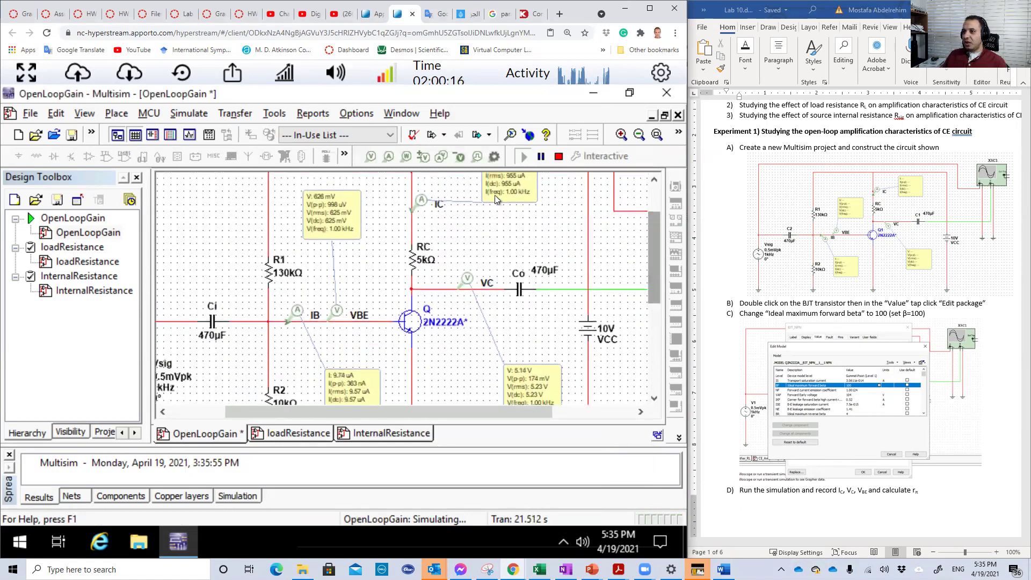
scroll(804, 315, down, 6)
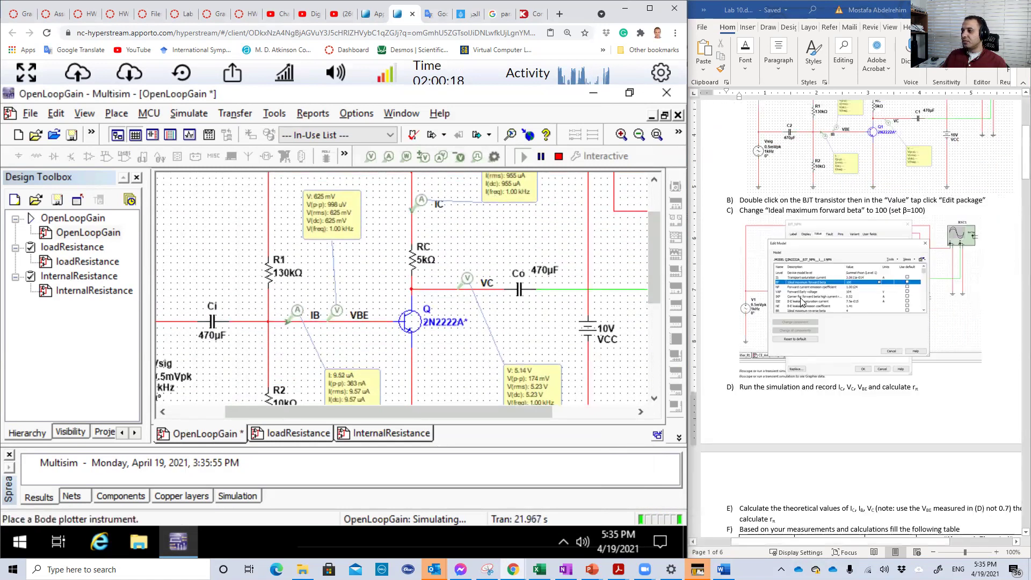
scroll(804, 315, down, 3)
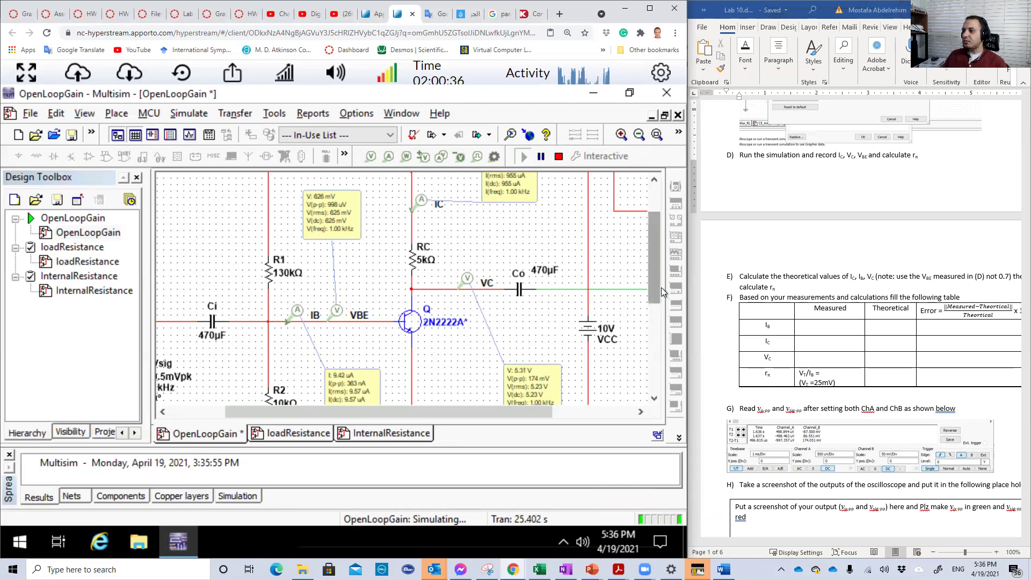
click(638, 136)
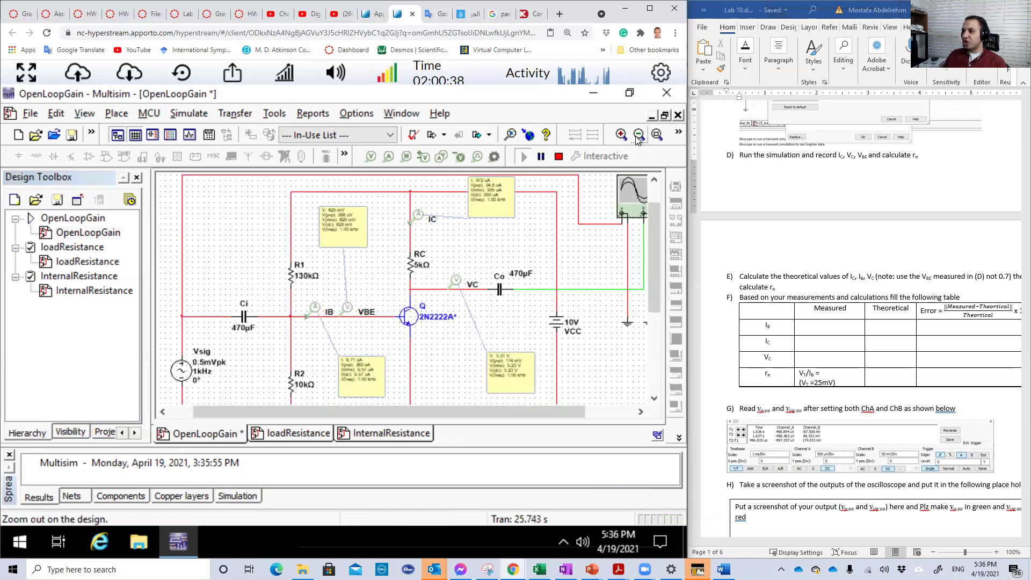
click(638, 136)
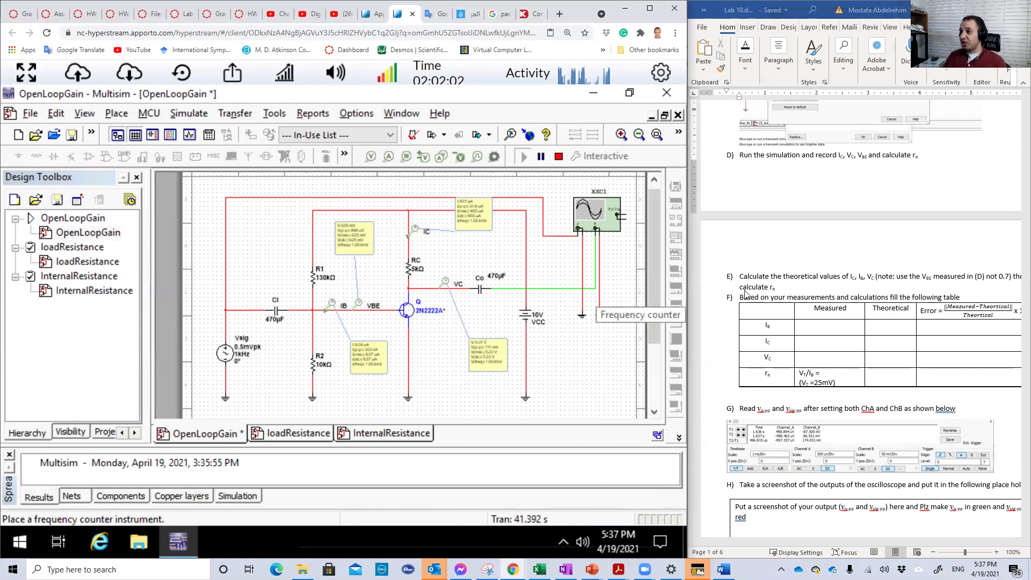
Step: Open oscilloscope XSC1 and set Channel A's coupling to DC as shown in the lab document
scroll(737, 303, down, 3)
scroll(737, 304, down, 5)
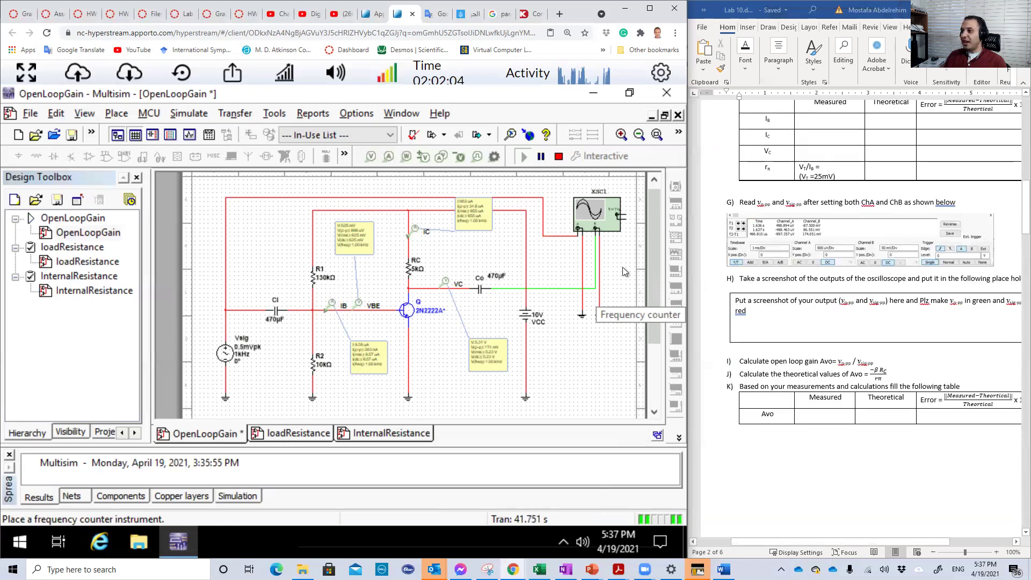
double_click(594, 222)
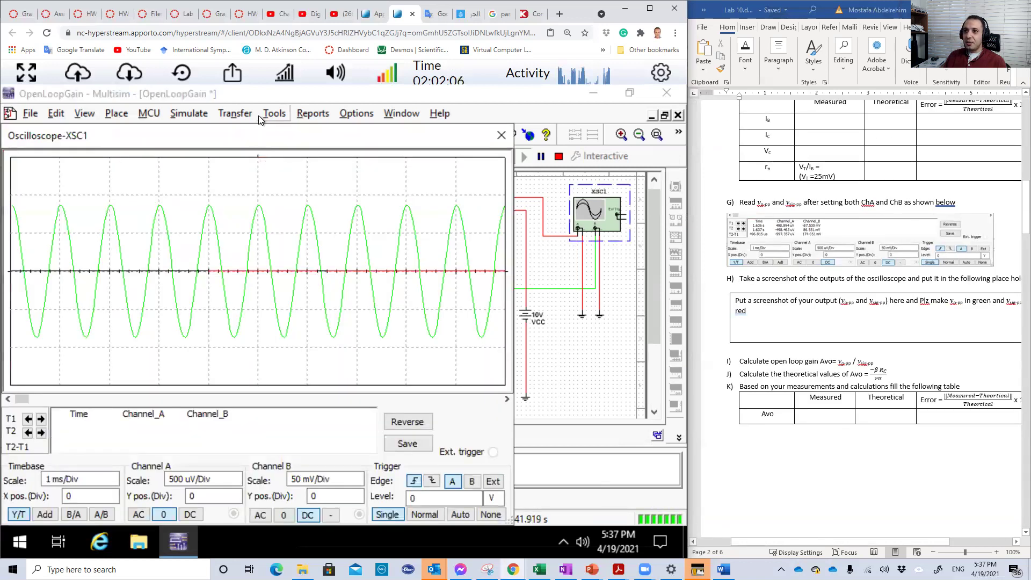
drag(250, 134, 342, 138)
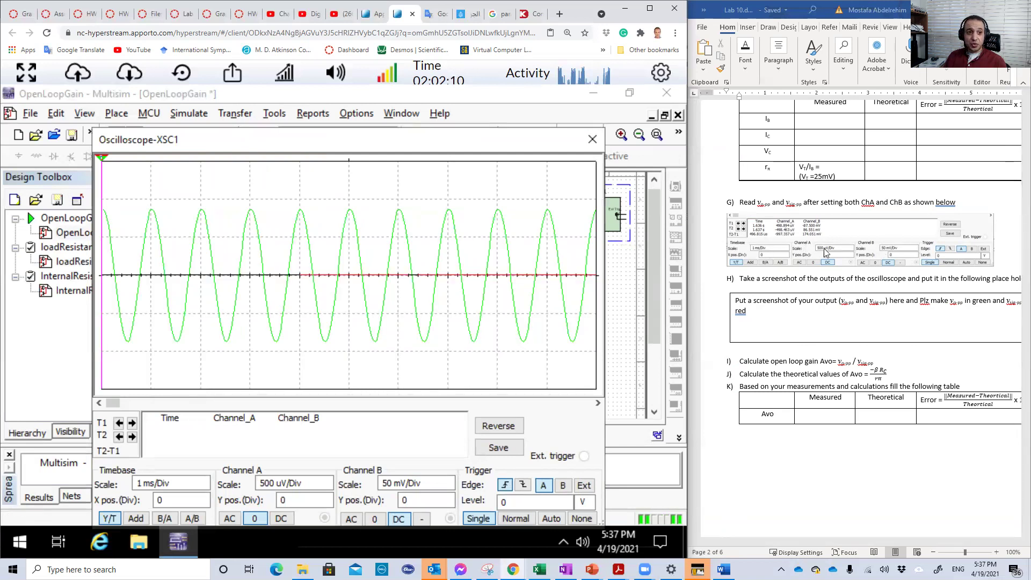
mouse_move(292, 140)
mouse_down()
mouse_move(298, 180)
mouse_move(304, 157)
mouse_up()
click(286, 482)
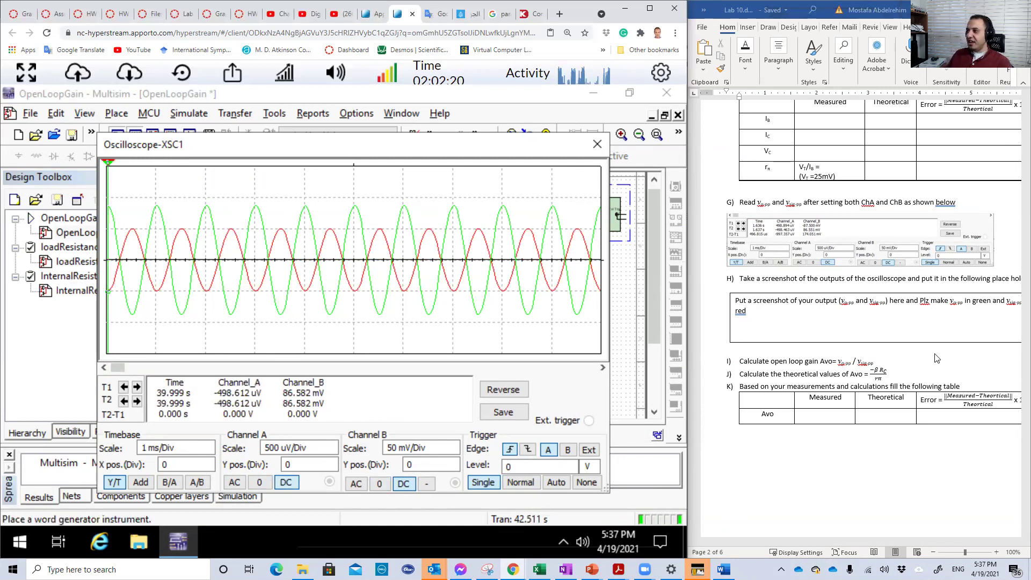
Step: Compare the oscilloscope's input and output traces with its wiring in the circuit
scroll(862, 195, up, 12)
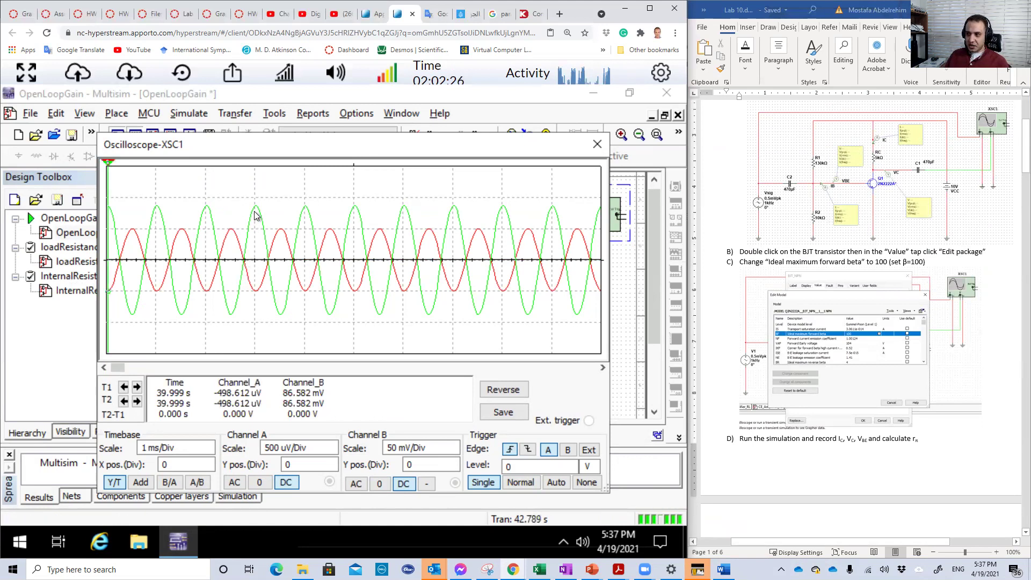
drag(498, 147, 392, 142)
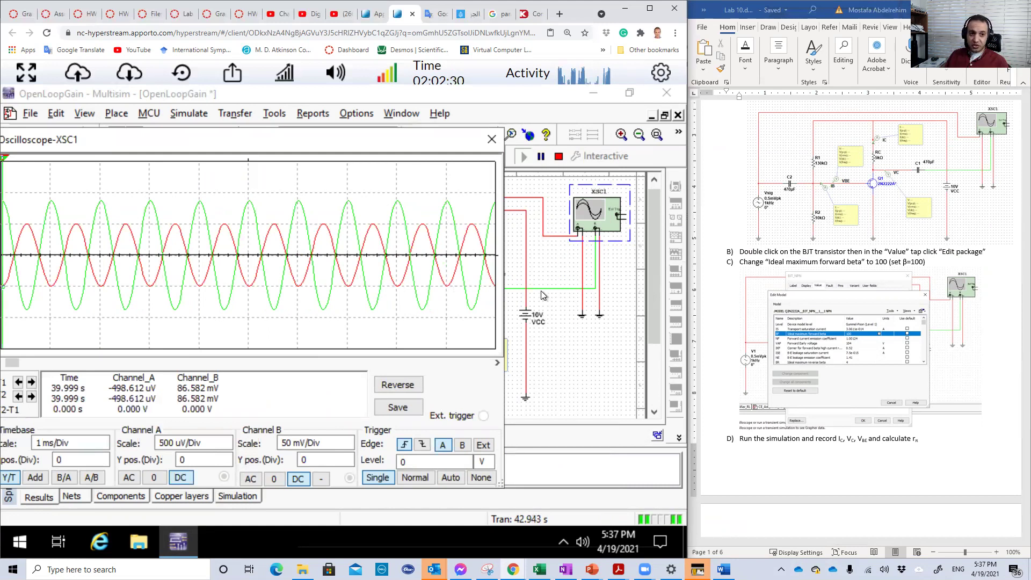
drag(300, 138, 426, 141)
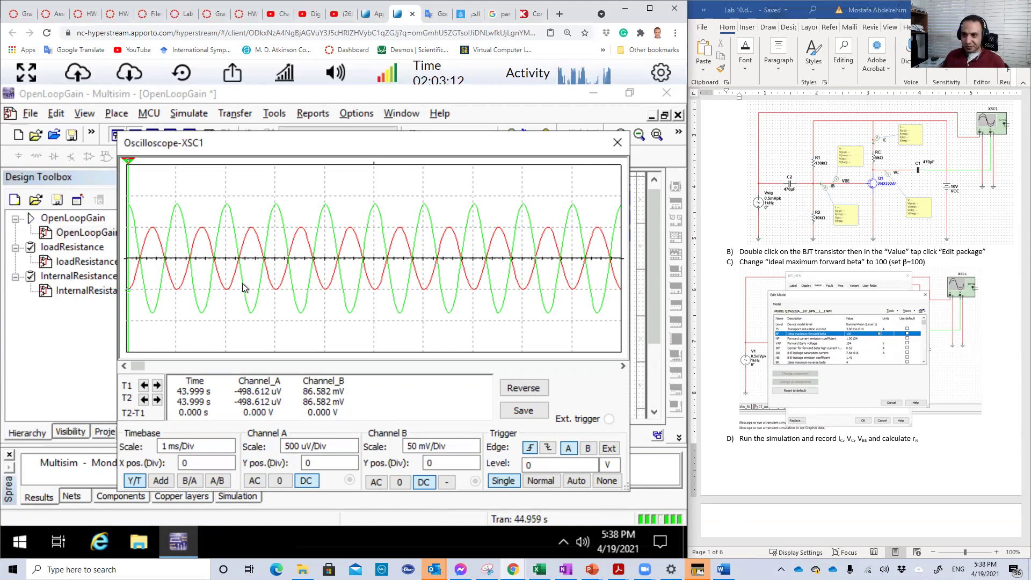
Step: Select Channel B as the oscilloscope's cursor trace and move cursor T2 forward to its next maximum
drag(130, 166, 133, 162)
right_click(133, 162)
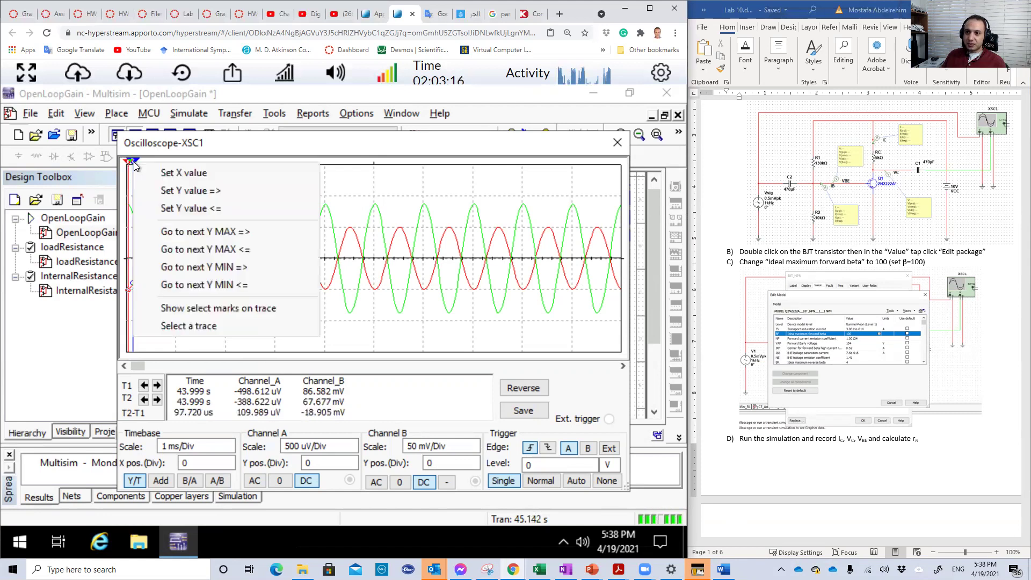
click(188, 326)
click(334, 330)
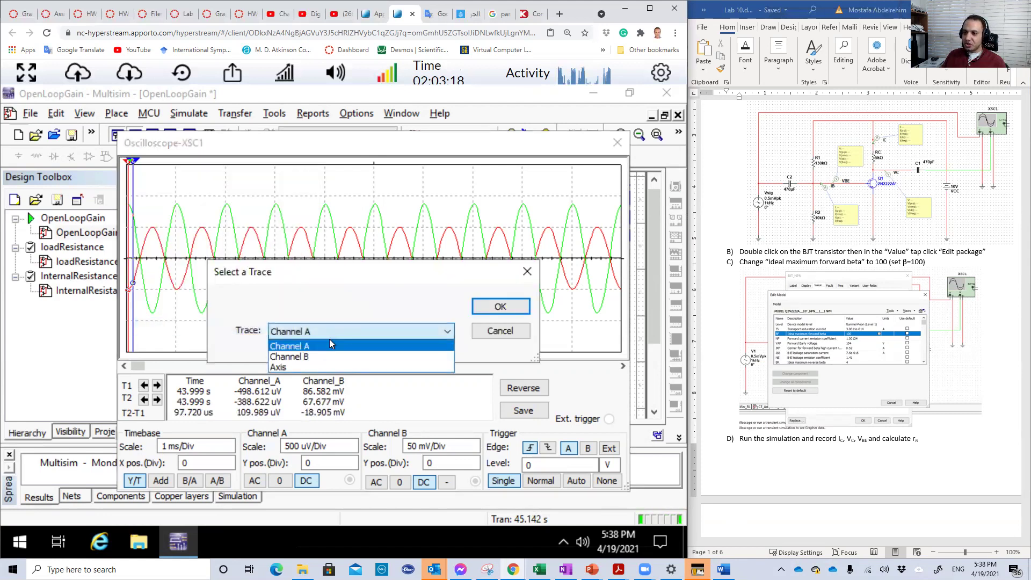
click(324, 357)
click(493, 305)
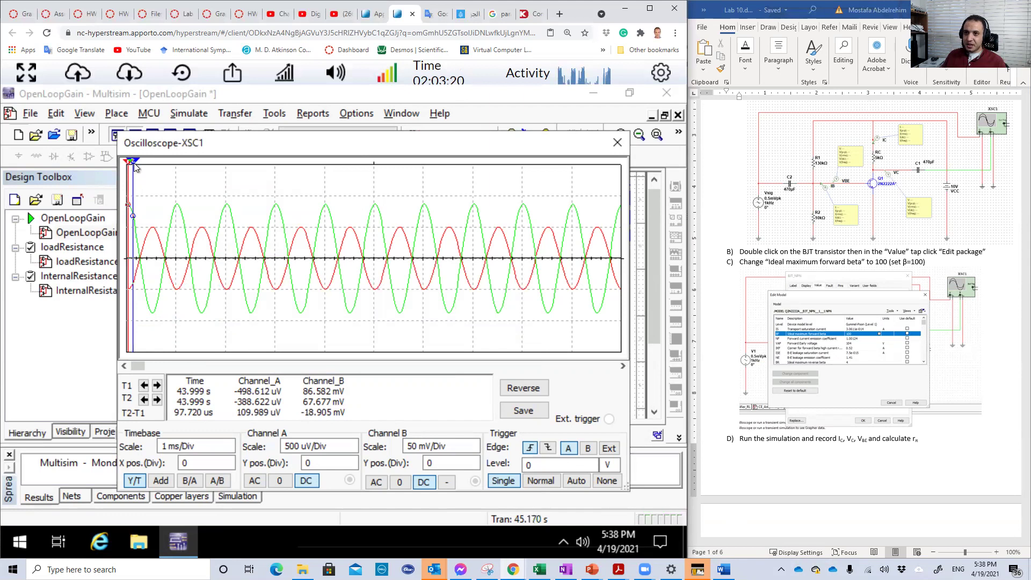
right_click(135, 164)
click(186, 224)
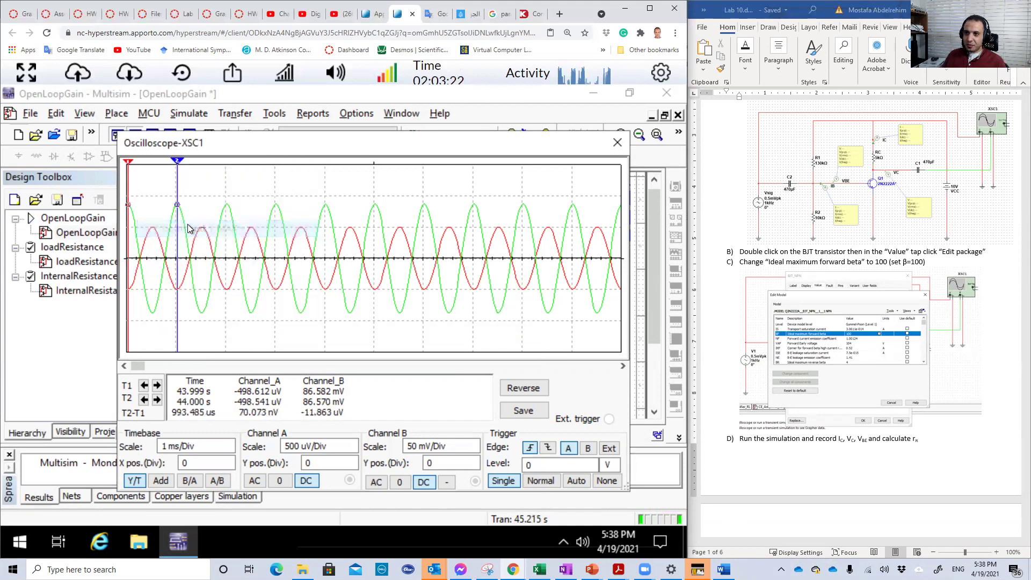
Step: Move oscilloscope cursor T1 forward to Channel B's next minimum for the peak-to-peak reading
drag(128, 162, 136, 162)
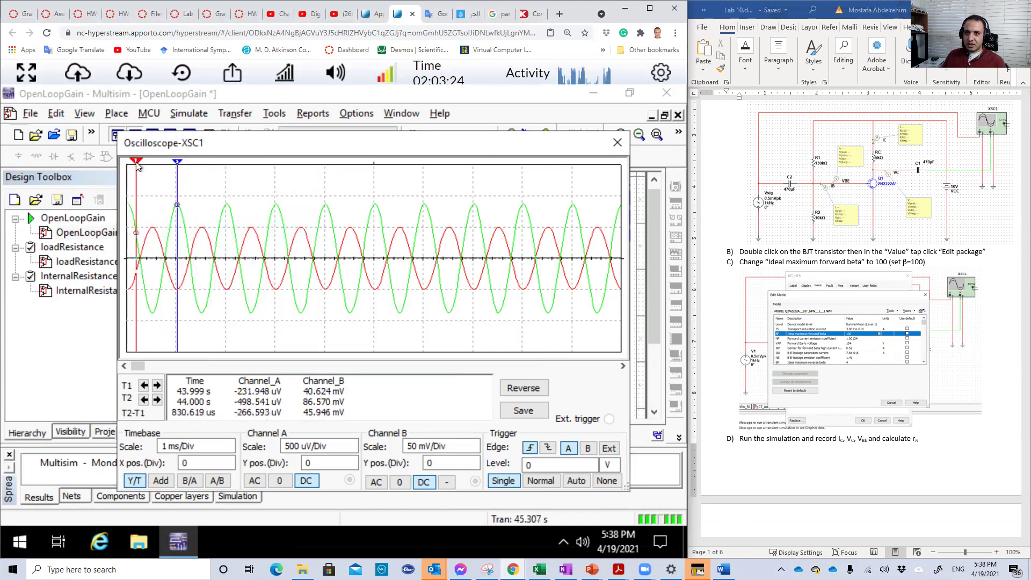
right_click(136, 164)
click(204, 266)
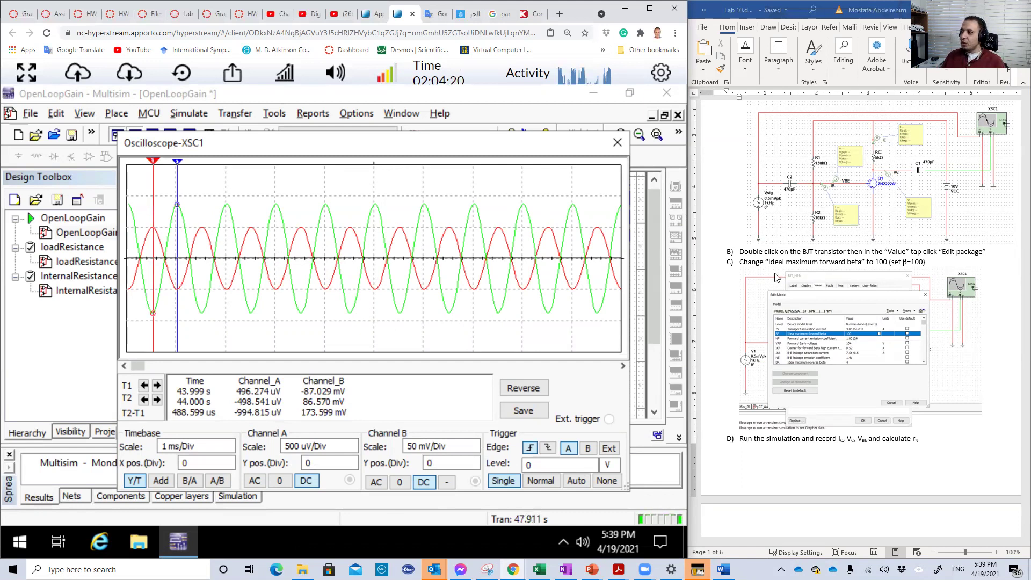
Step: Review the lab document's remaining Experiment 1 tasks down to the theoretical open-loop gain Avo formula
scroll(765, 304, down, 5)
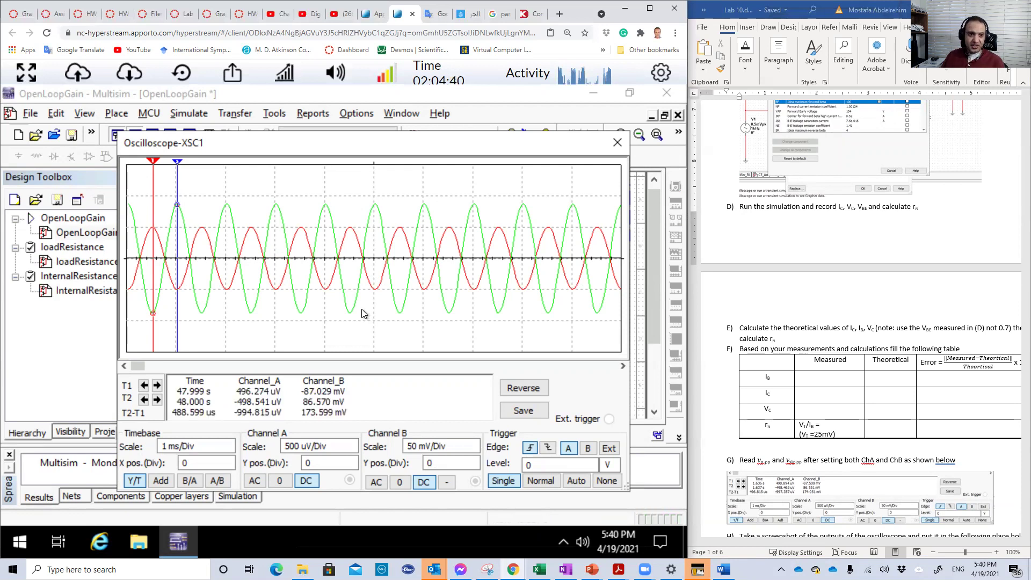
scroll(799, 304, up, 3)
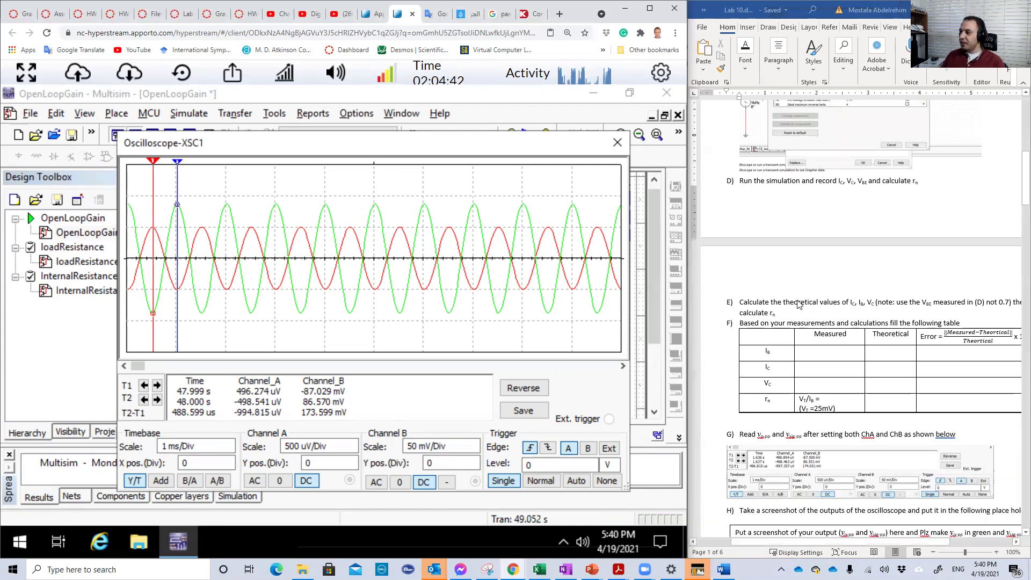
scroll(799, 303, down, 15)
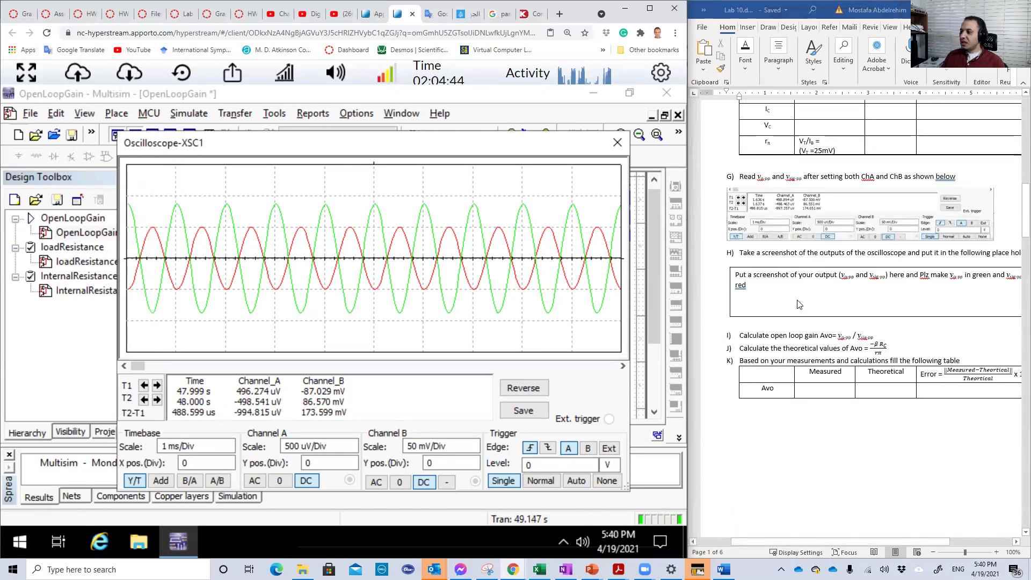
scroll(799, 304, down, 1)
scroll(799, 304, up, 2)
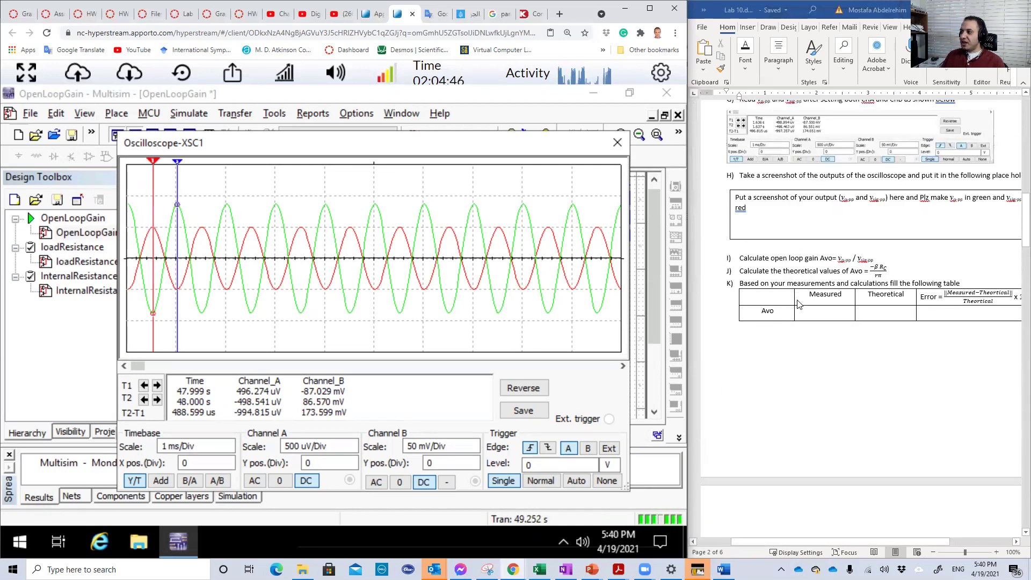
click(883, 303)
click(881, 301)
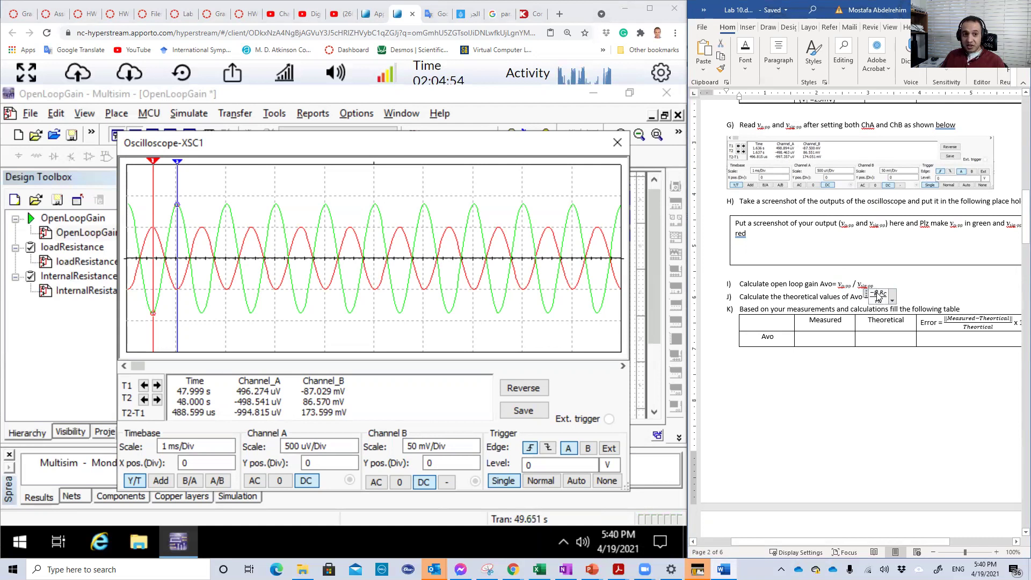
Step: Close oscilloscope XSC1 and compare the Avo formula's terms with the circuit and the lab document's rπ table row
click(615, 145)
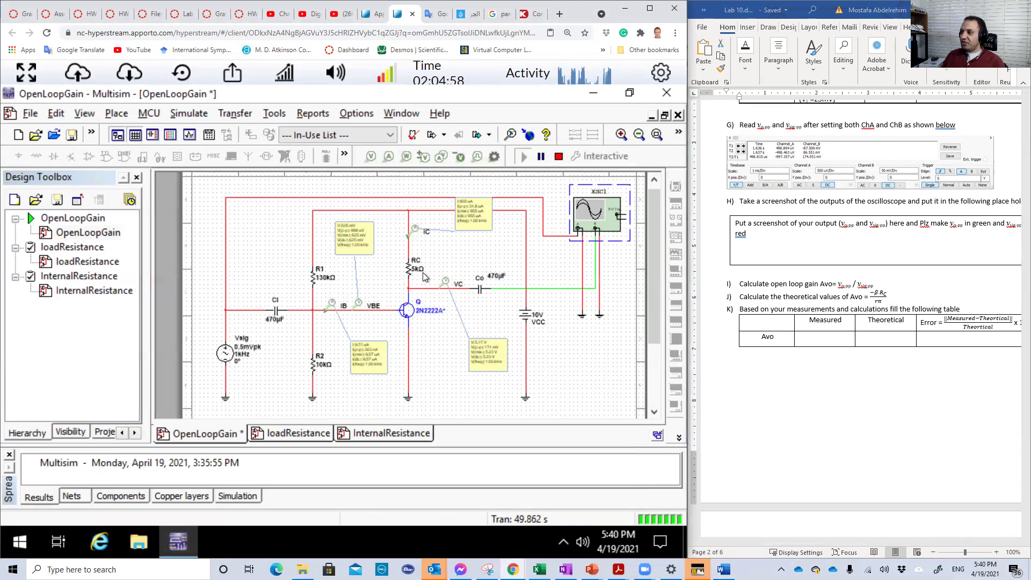
click(879, 301)
drag(879, 301, 881, 303)
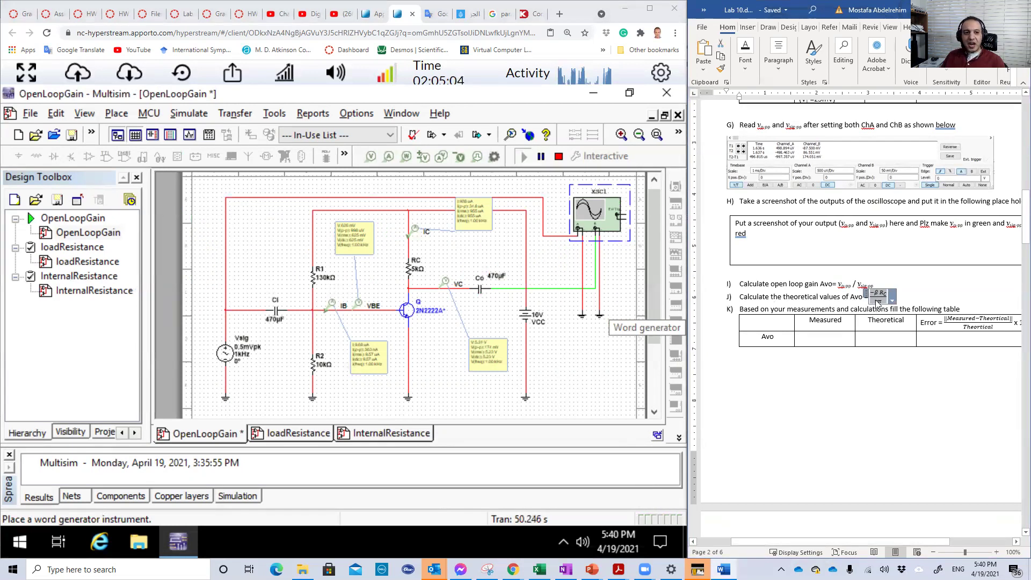
scroll(776, 350, up, 5)
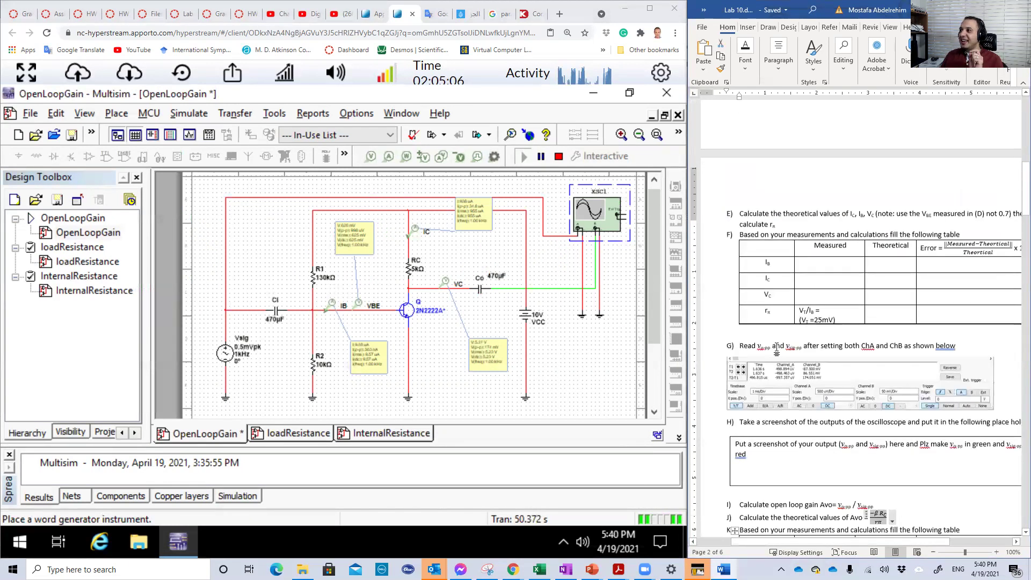
scroll(777, 350, up, 2)
click(891, 353)
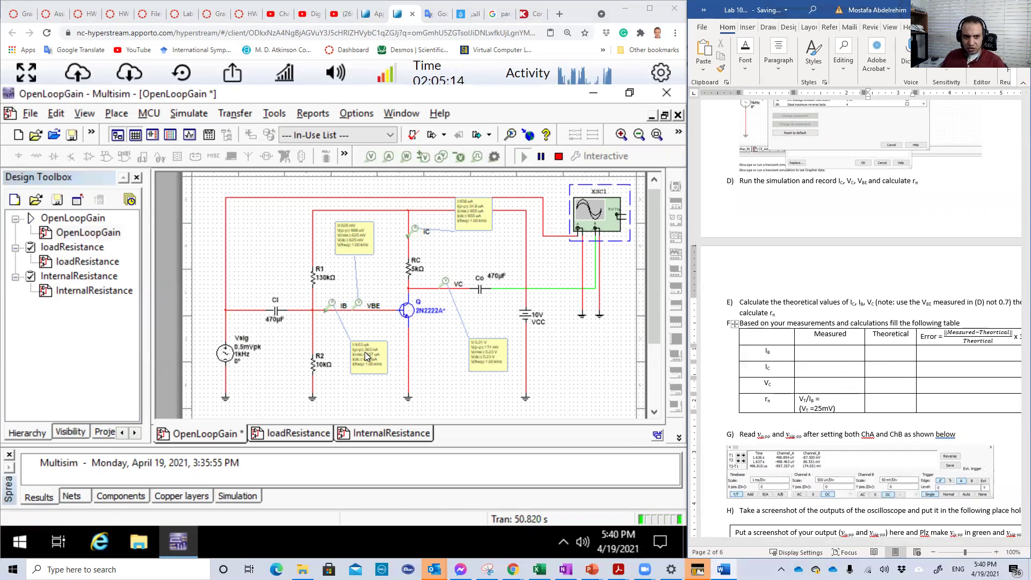
scroll(871, 346, down, 10)
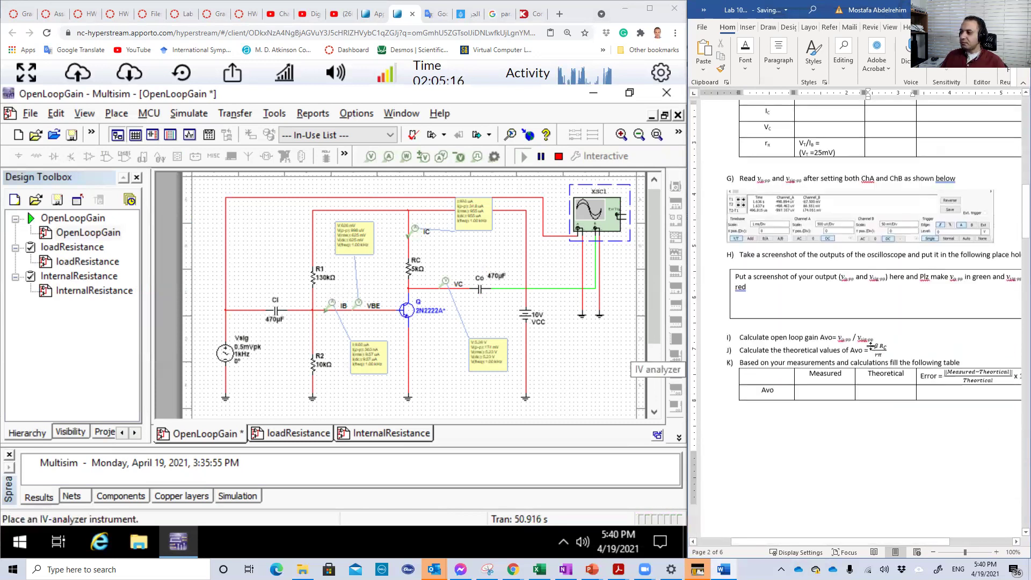
Step: Read the Experiment 2 instructions and circuit diagram on adding load resistance RL in the lab document
scroll(870, 347, down, 6)
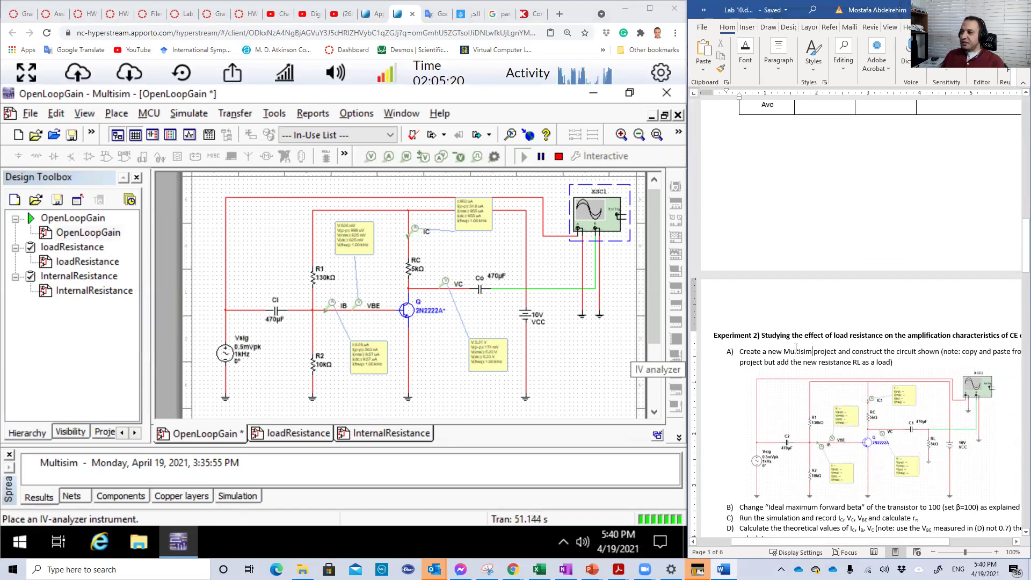
scroll(795, 348, down, 4)
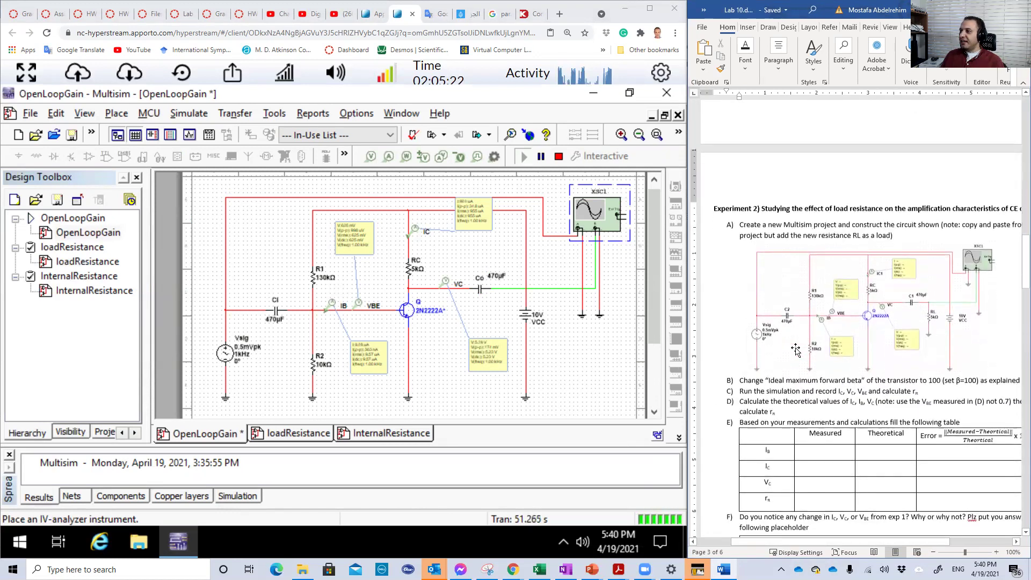
scroll(795, 349, down, 1)
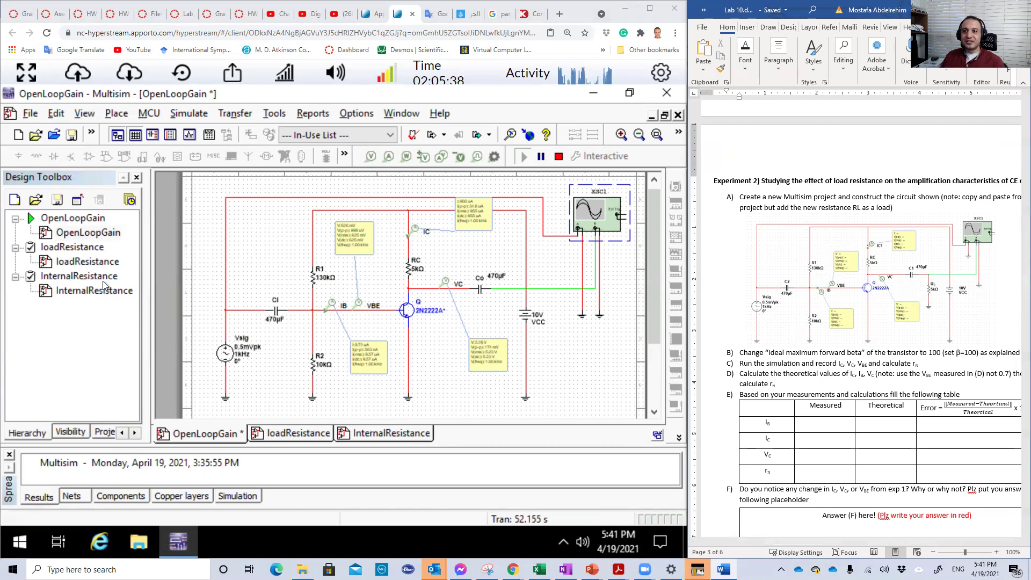
Step: Stop the simulation and open the loadResistance design, comparing its circuit with OpenLoopGain
click(557, 157)
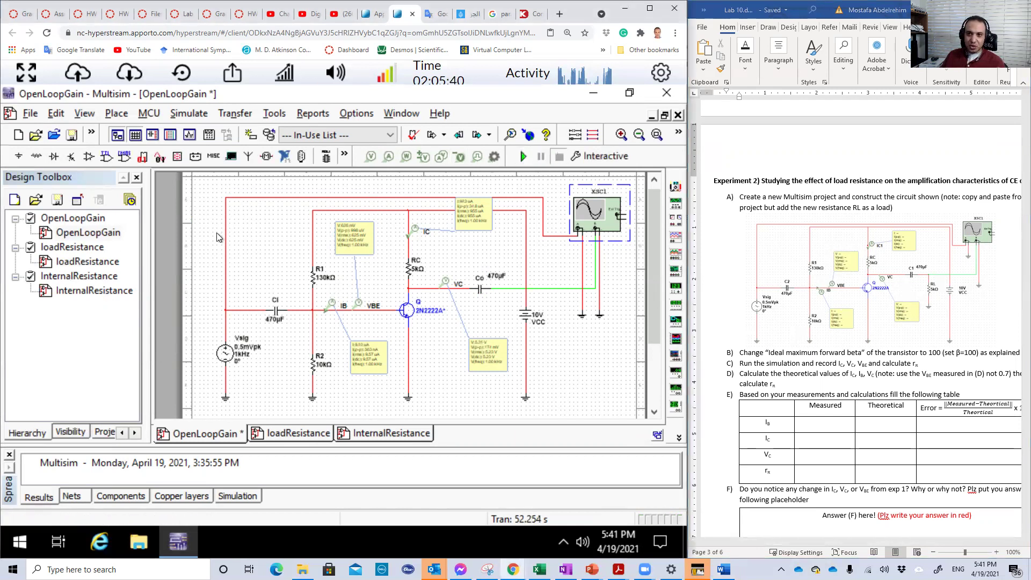
double_click(90, 265)
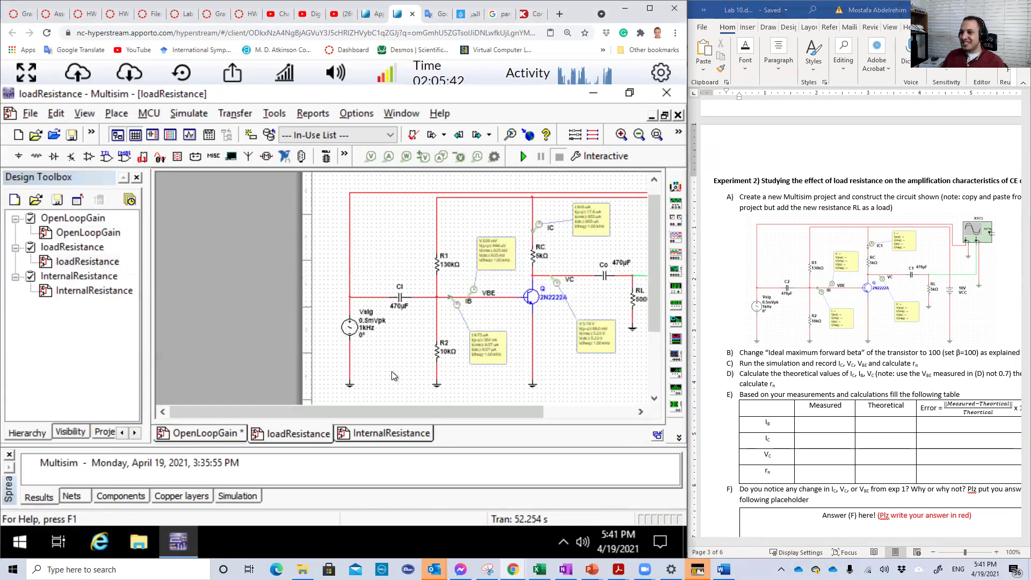
drag(385, 413, 478, 397)
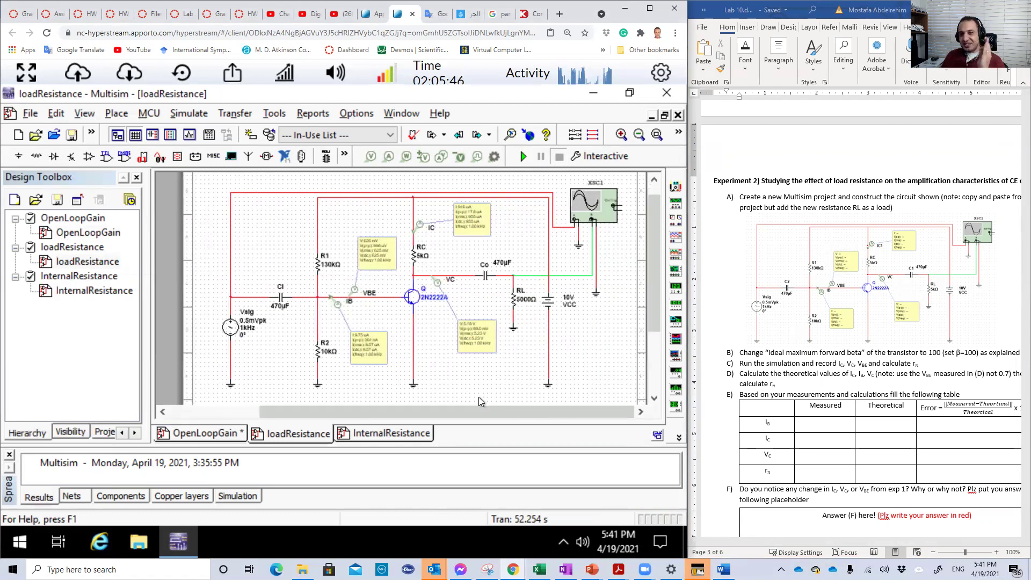
double_click(98, 234)
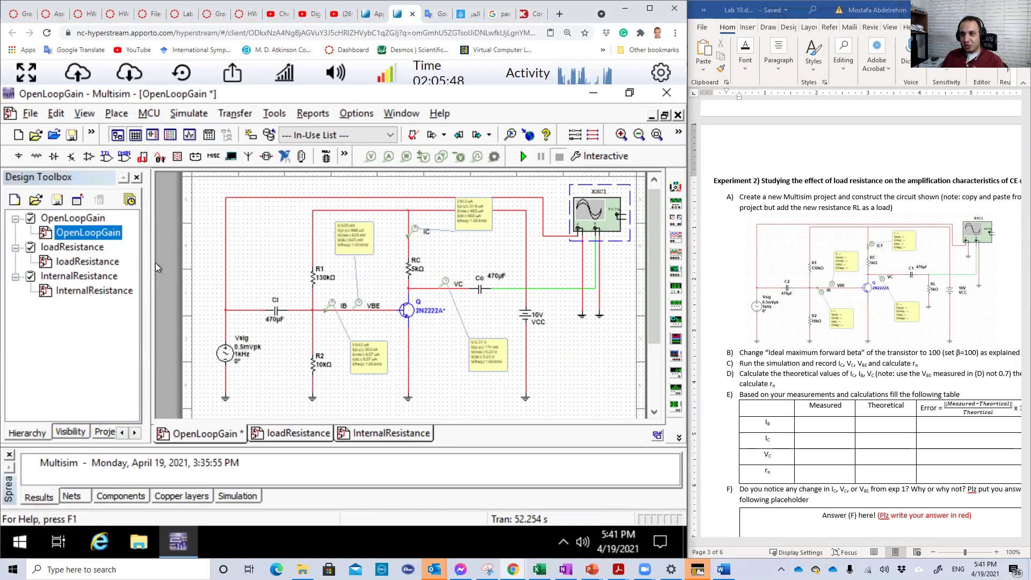
double_click(103, 267)
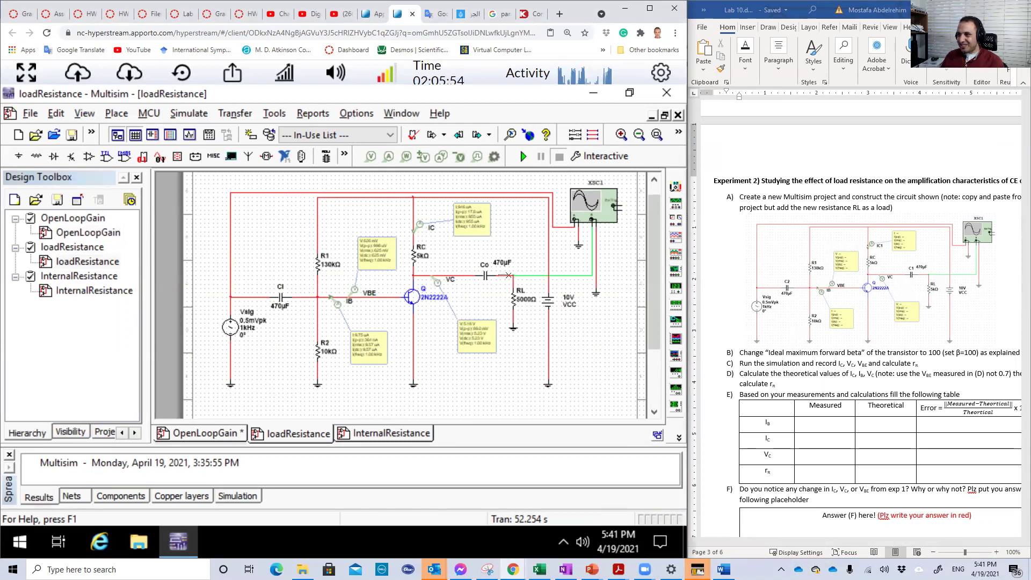
Step: Set load resistor RL to 5 kΩ and save the loadResistance design without simulation data
double_click(514, 302)
click(378, 167)
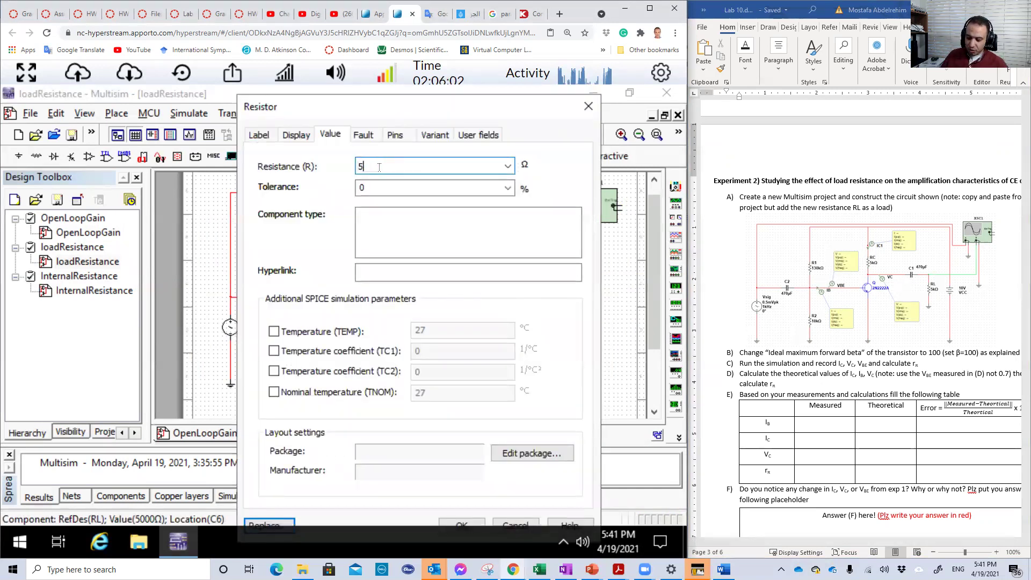
click(453, 523)
click(71, 134)
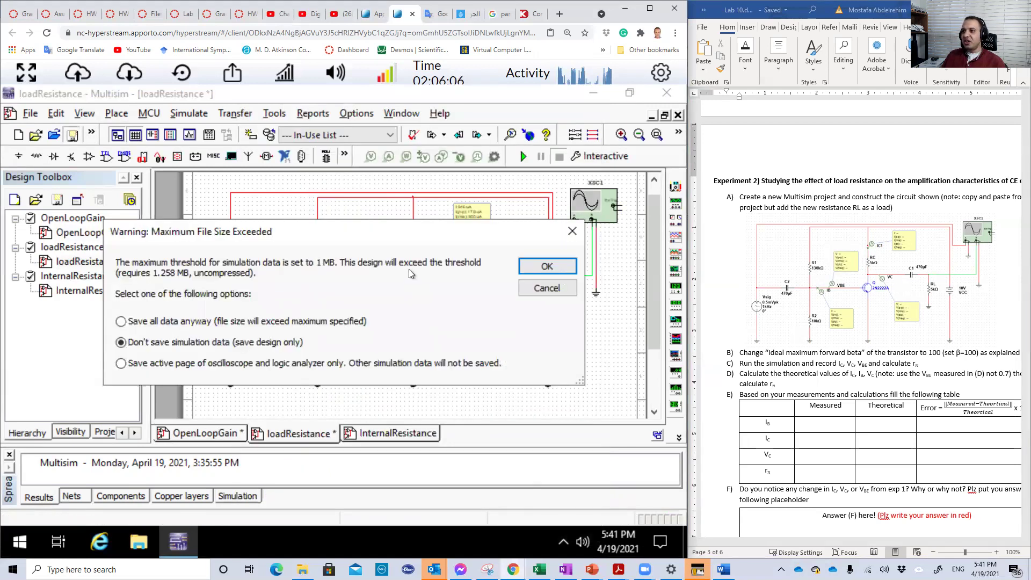
click(545, 265)
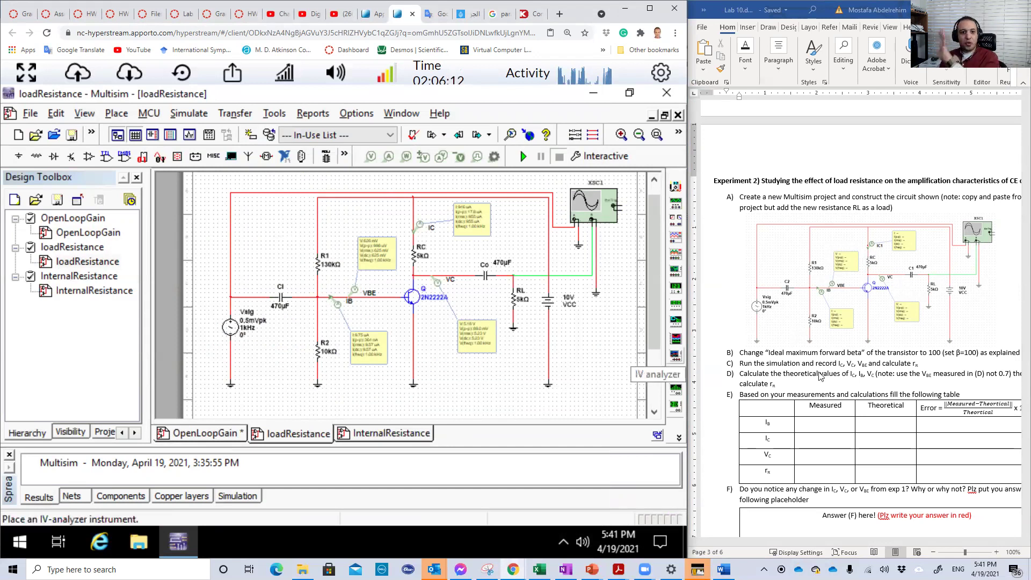
Step: Review Experiment 2's measurement table, oscilloscope settings and voltage gain tasks down to the theoretical Av formula
scroll(819, 374, down, 5)
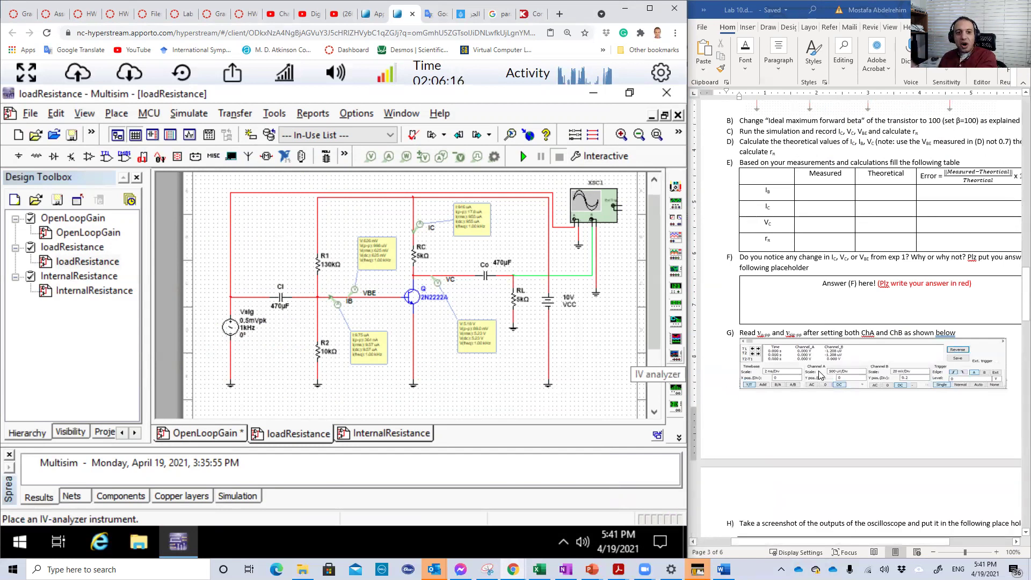
scroll(820, 374, down, 5)
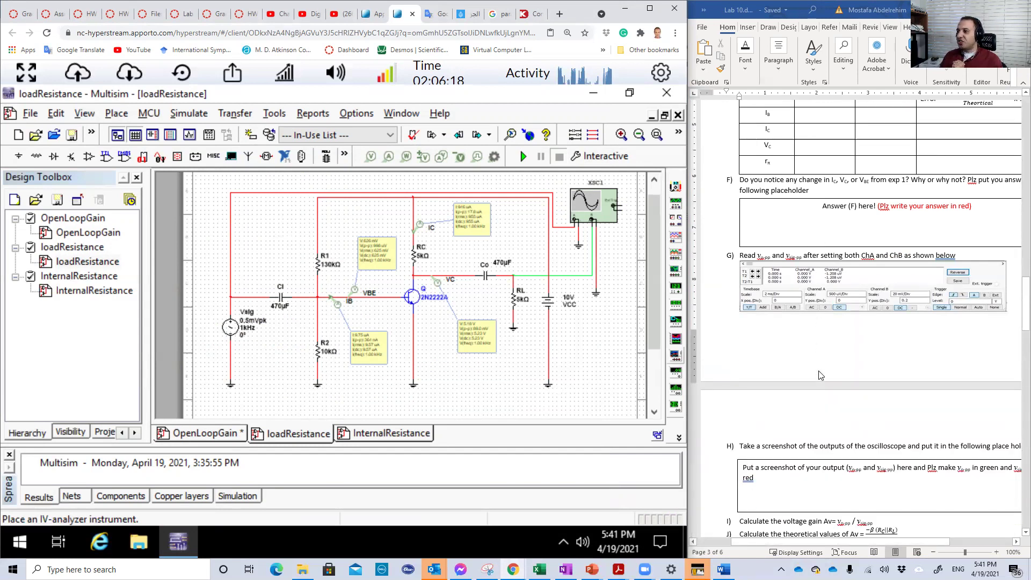
scroll(820, 374, down, 4)
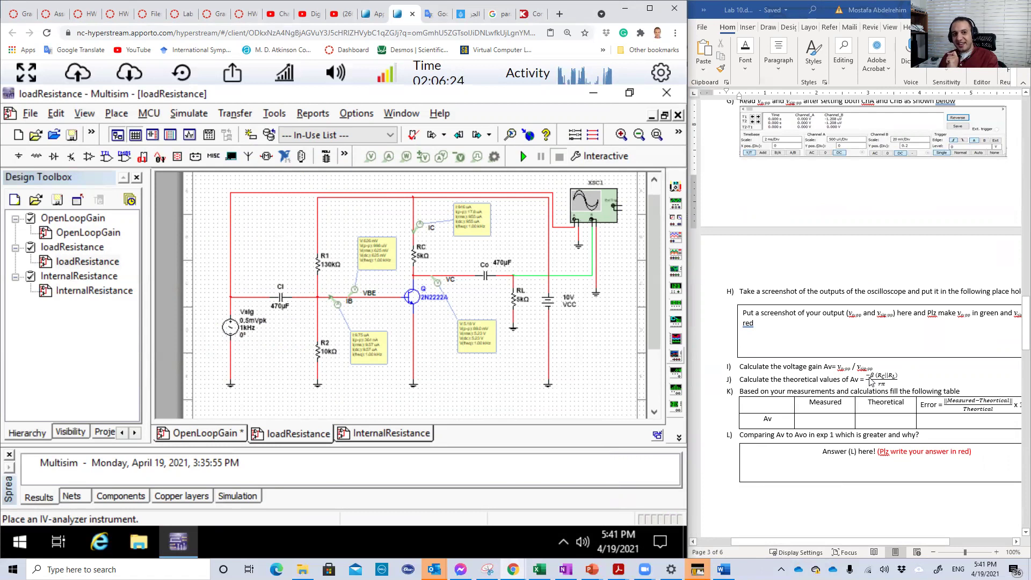
click(889, 381)
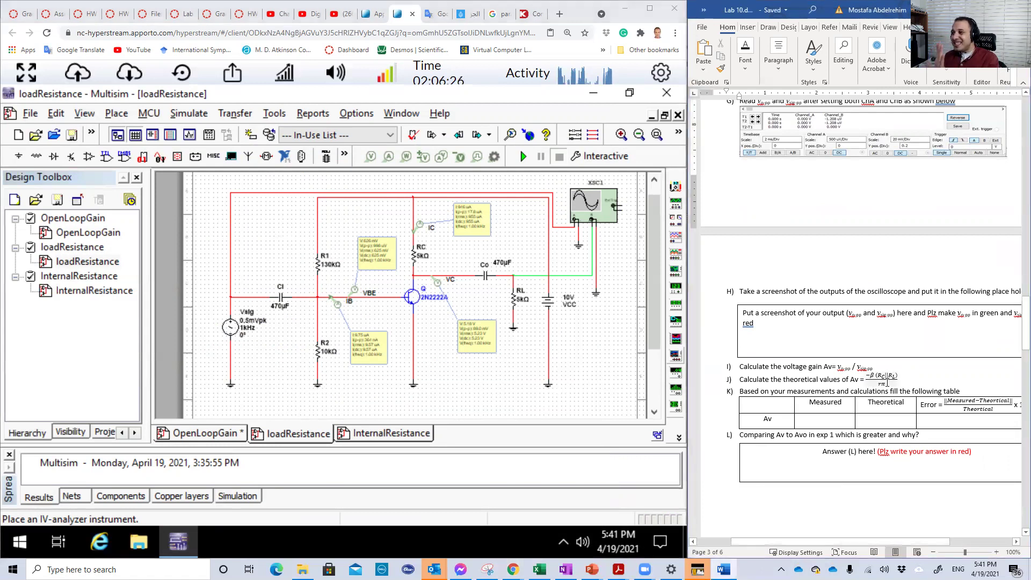
Step: Compare Experiment 1's theoretical Avo formula with Experiment 2's Av formula containing RC in parallel with RL
scroll(881, 384, up, 20)
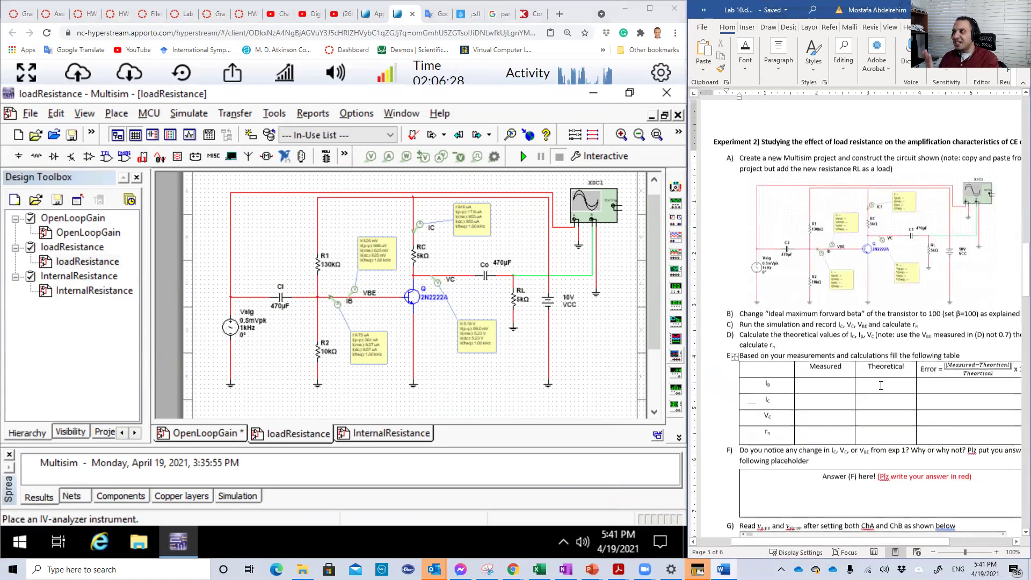
scroll(881, 385, down, 20)
click(878, 321)
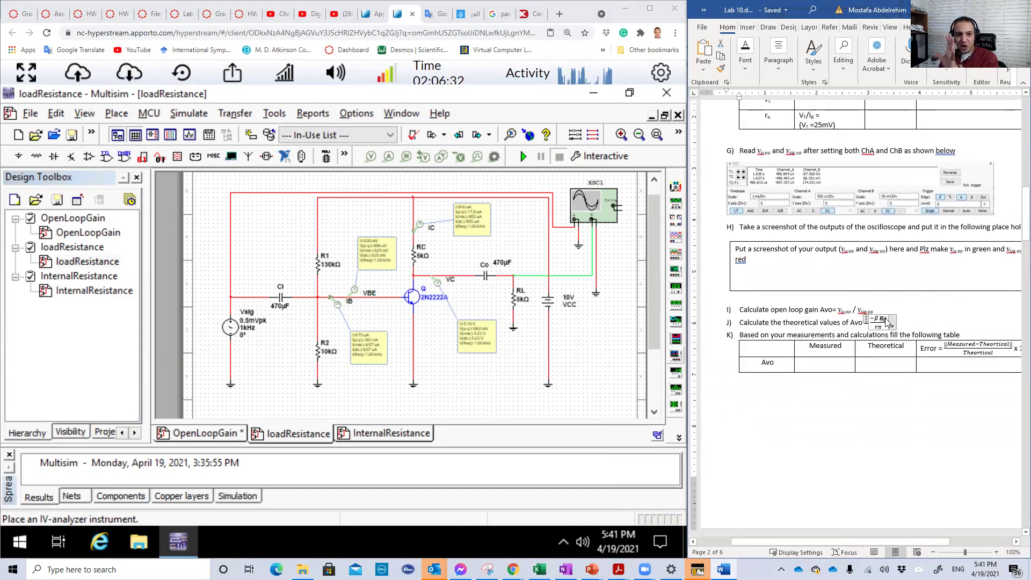
scroll(886, 320, down, 15)
scroll(855, 415, down, 12)
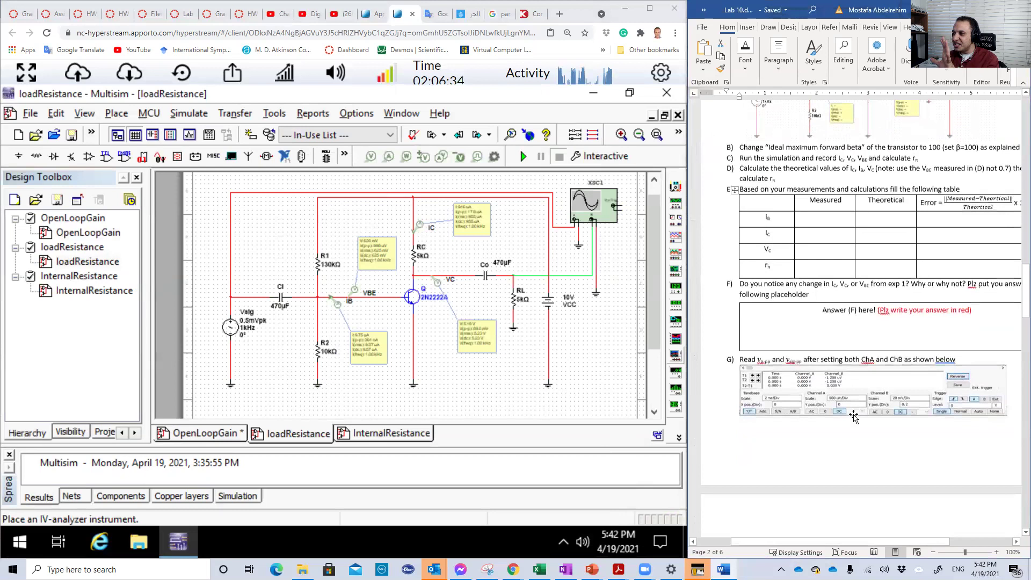
click(890, 347)
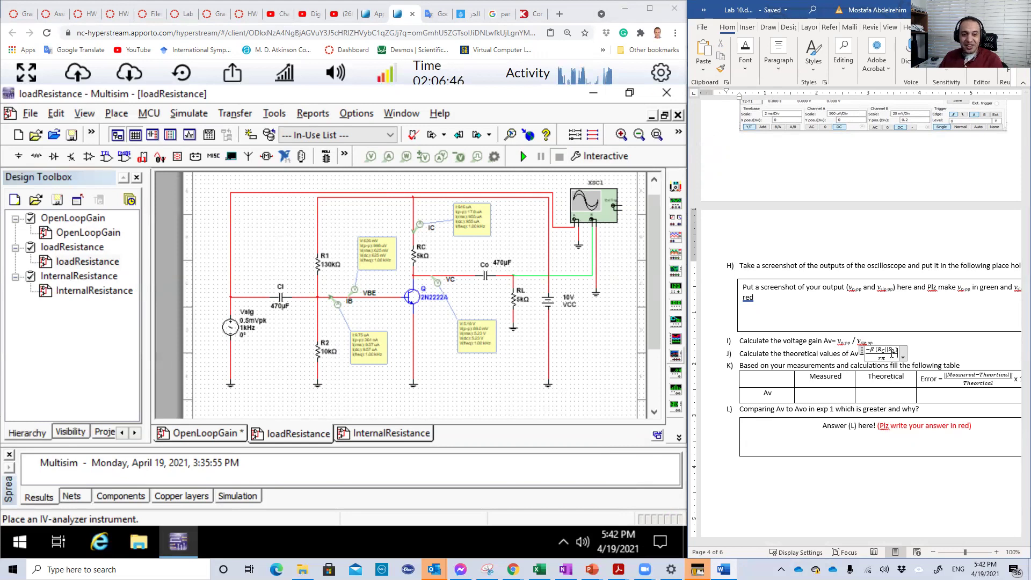
Step: Run the loadResistance simulation and show both traces on its oscilloscope, with Channel A coupling set to DC and the background reversed
click(852, 355)
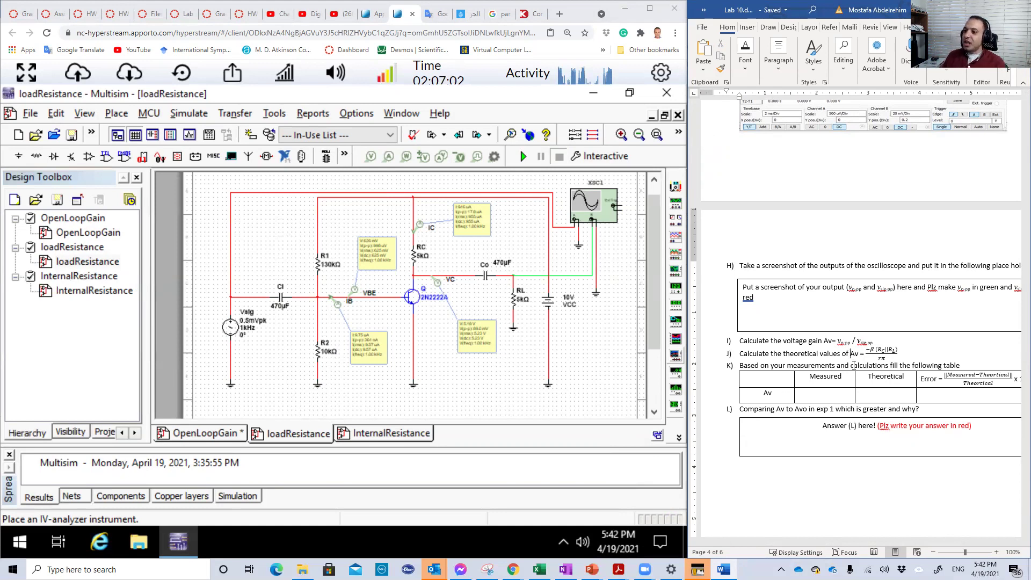
click(223, 432)
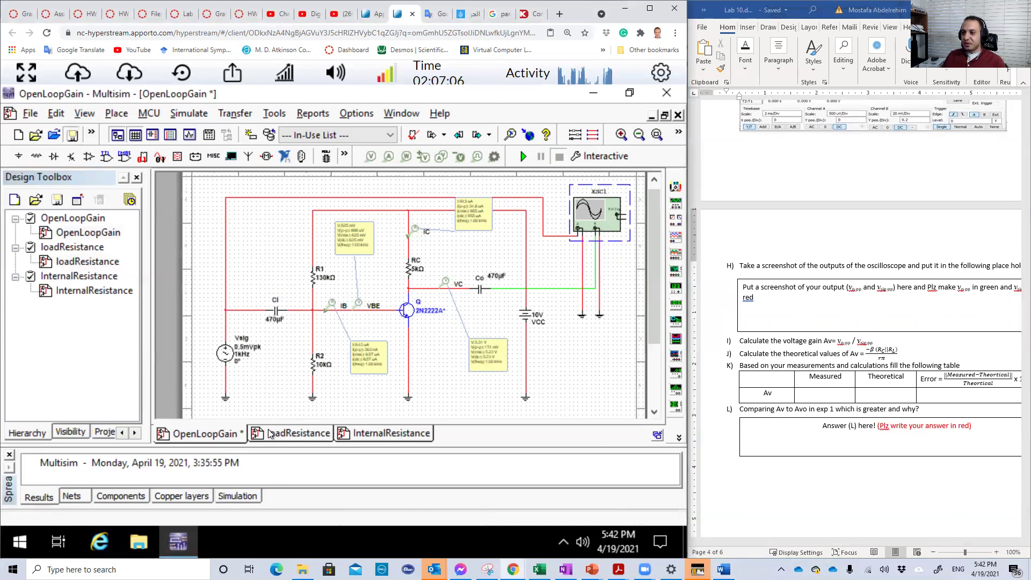
click(271, 434)
click(519, 157)
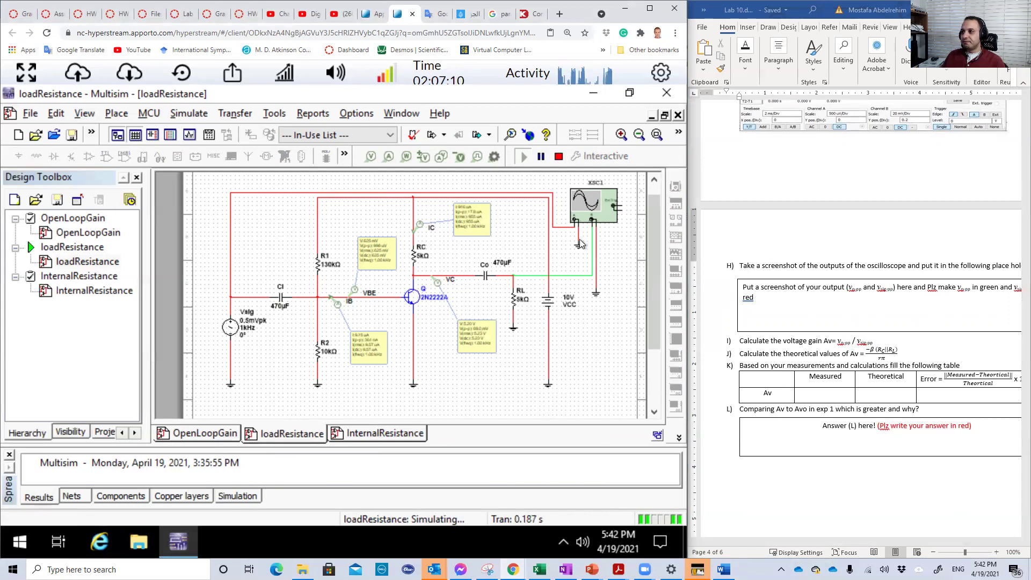
double_click(592, 210)
drag(331, 172, 389, 173)
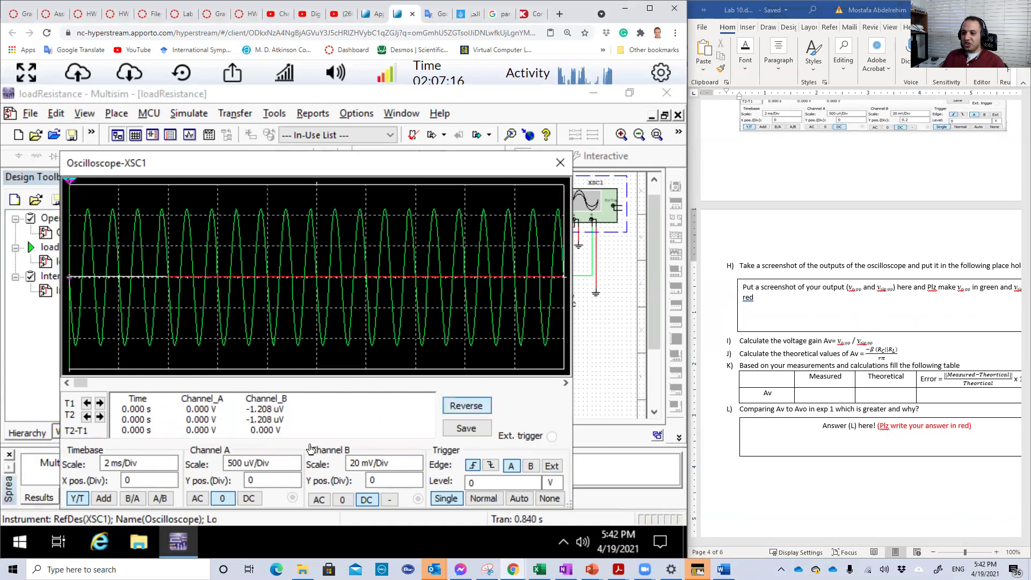
click(249, 498)
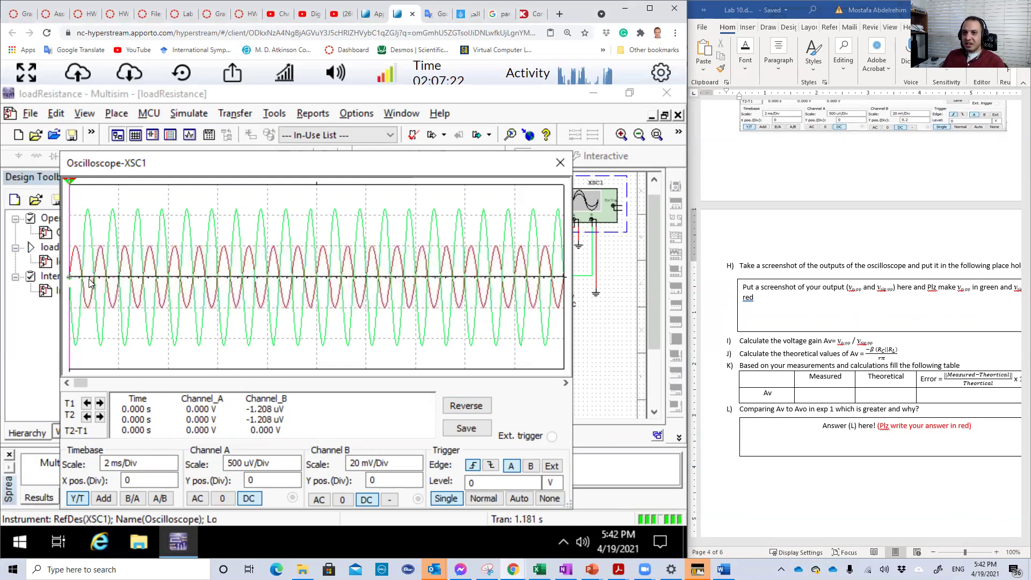
Step: Place cursor 2 near the first output peak of the loadResistance waveform and assign it to the Channel B trace
drag(70, 182, 90, 186)
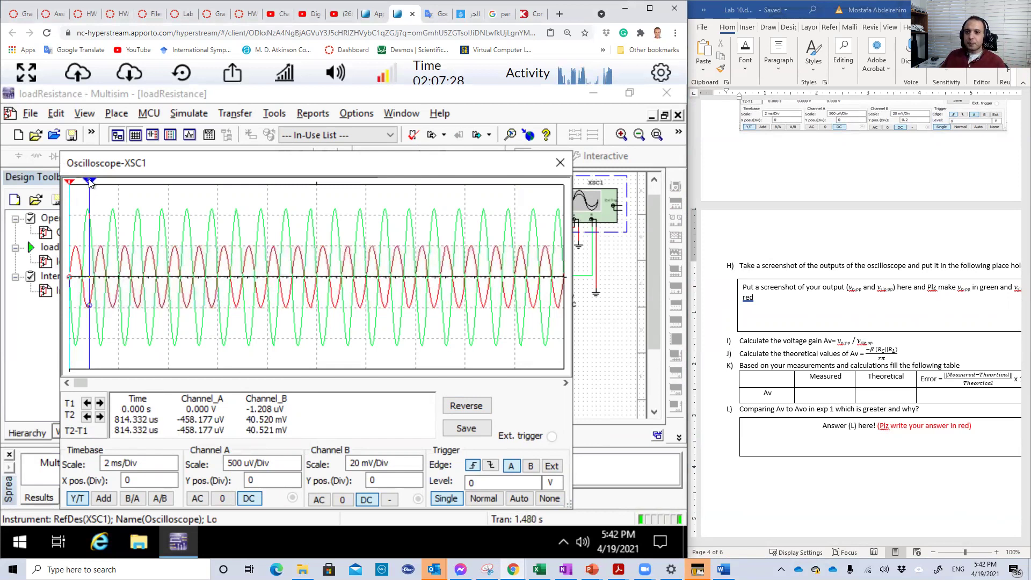
right_click(89, 180)
click(147, 254)
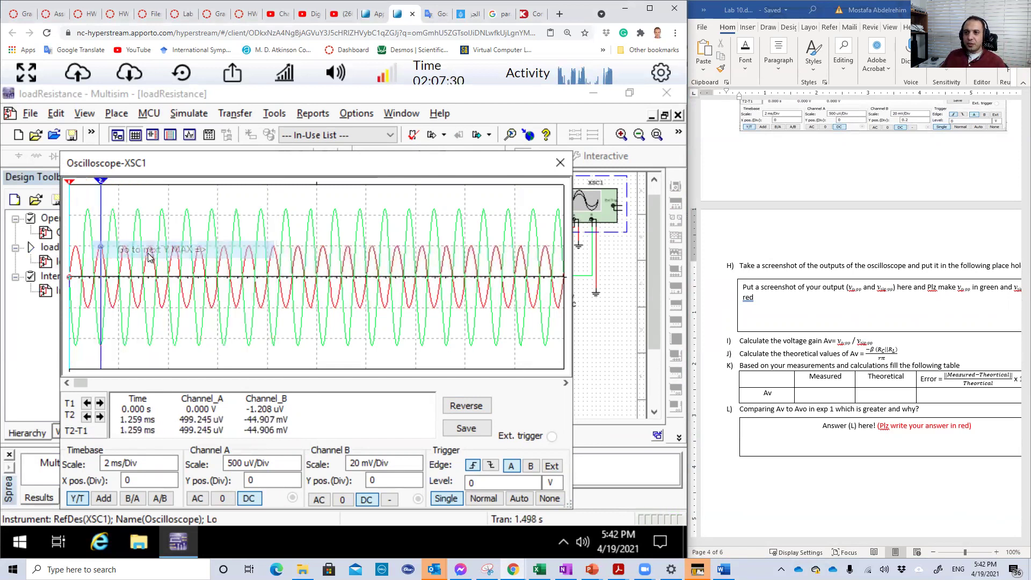
right_click(100, 182)
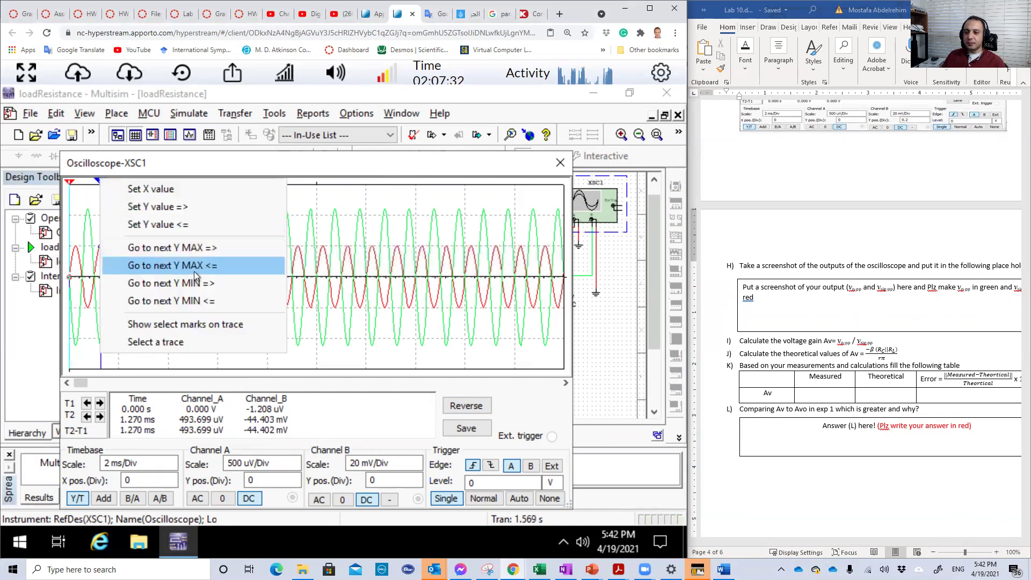
click(274, 342)
click(282, 350)
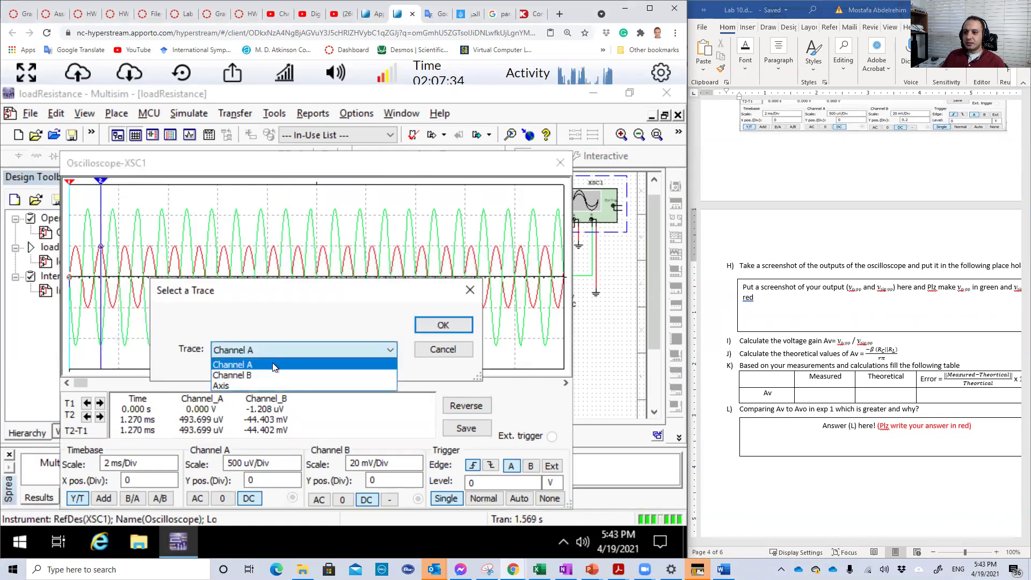
click(442, 324)
click(443, 324)
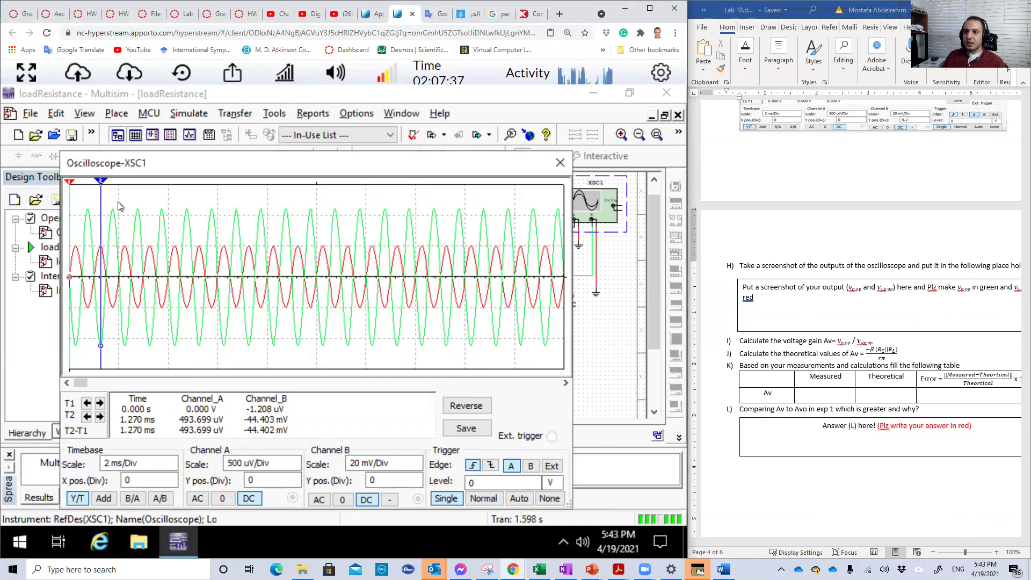
Step: Measure the loaded peak-to-peak output with cursor 2 on Channel B's next maximum and cursor 1 on its next minimum
right_click(100, 181)
click(160, 250)
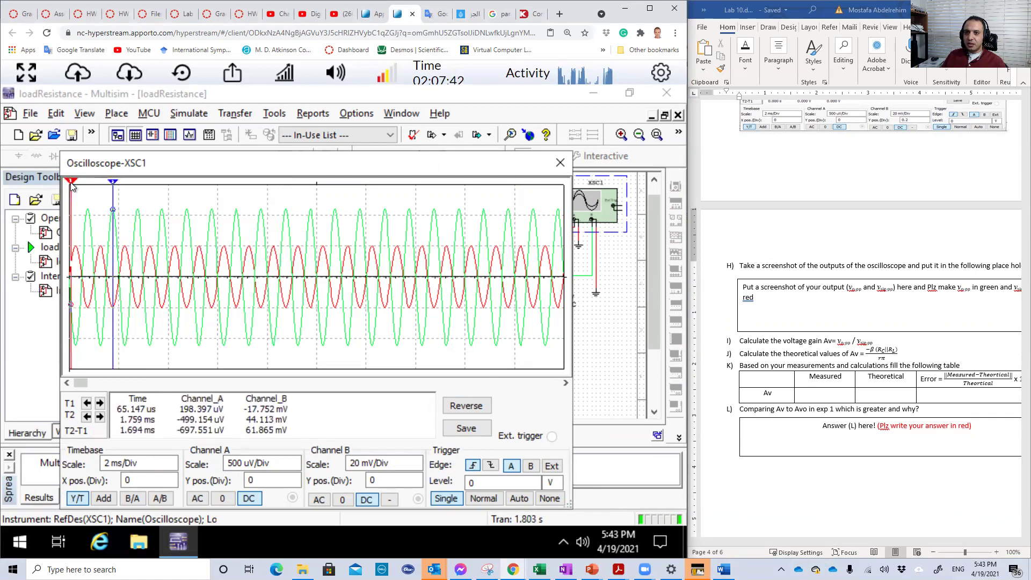
right_click(72, 186)
click(156, 287)
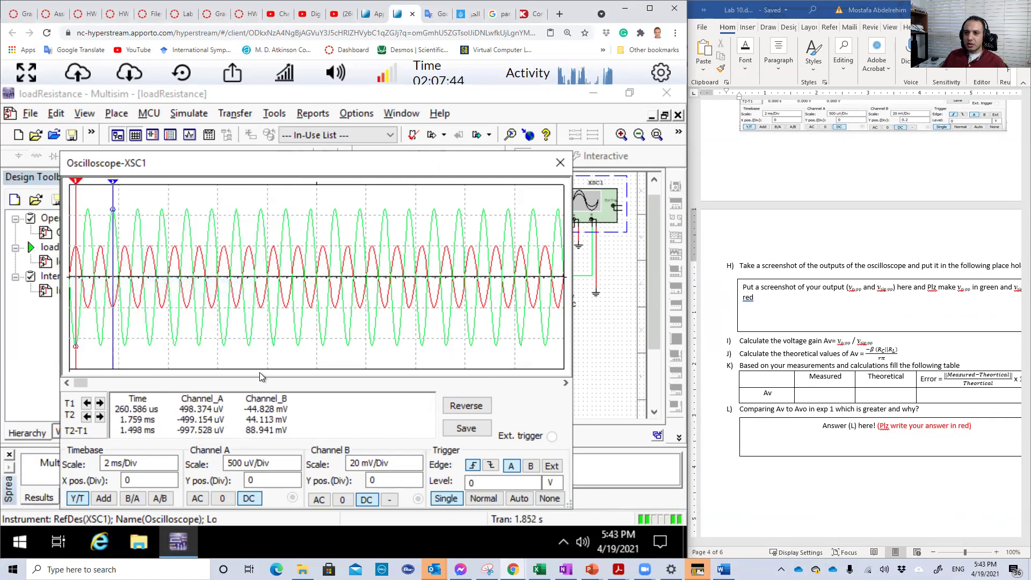
Step: Set Channel A coupling to 0, then close the oscilloscope and stop the loadResistance simulation
click(233, 497)
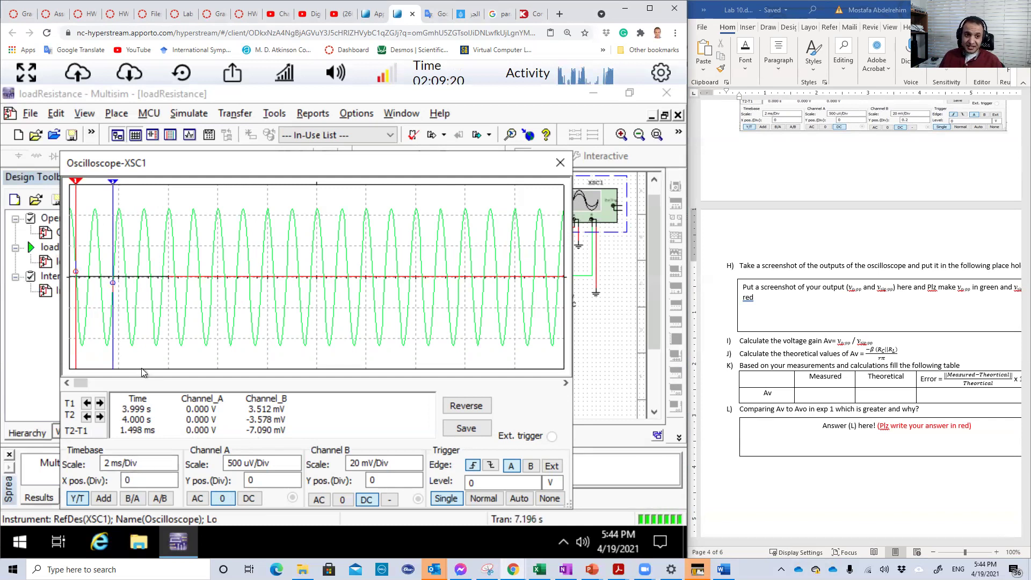
click(560, 163)
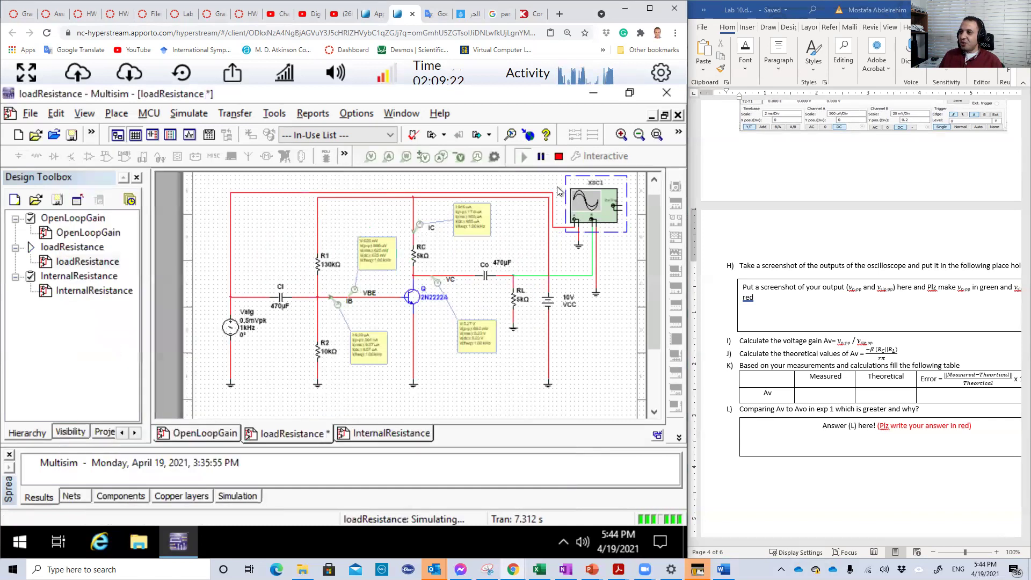
click(559, 155)
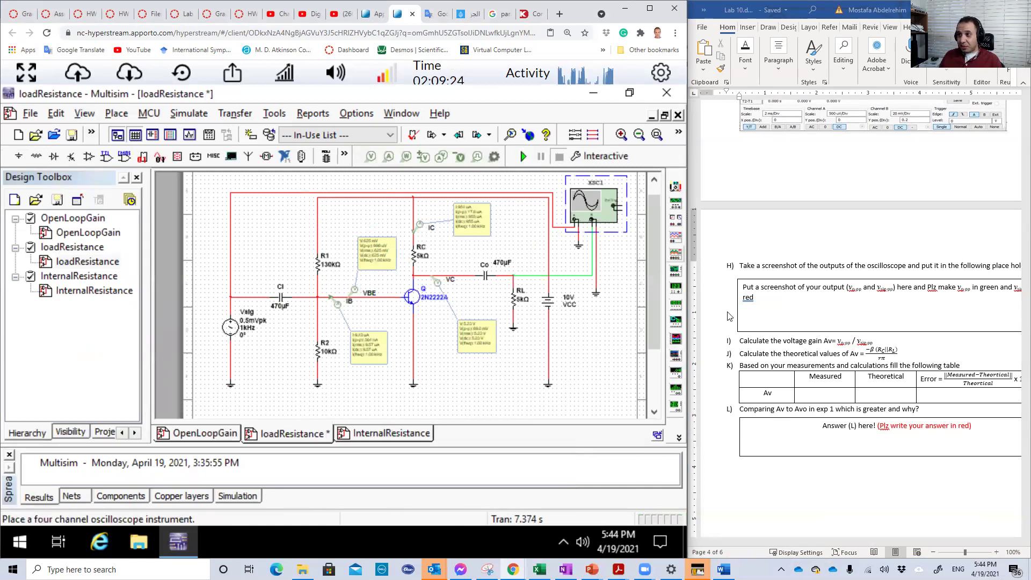
Step: Find Experiment 3 on the source's internal resistance in the lab sheet and open the InternalResistance design
scroll(725, 318, down, 10)
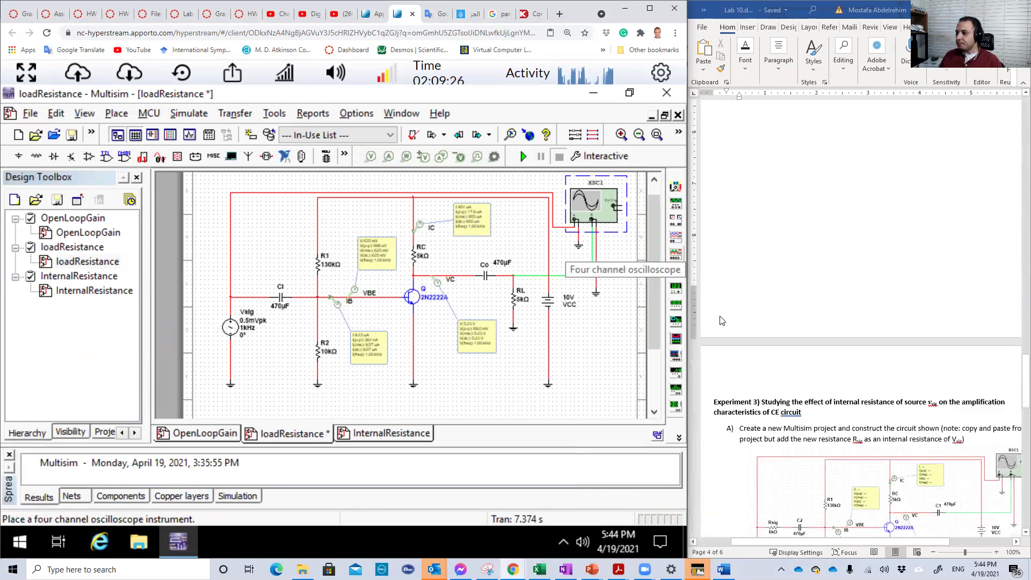
scroll(722, 321, down, 4)
drag(856, 299, 940, 299)
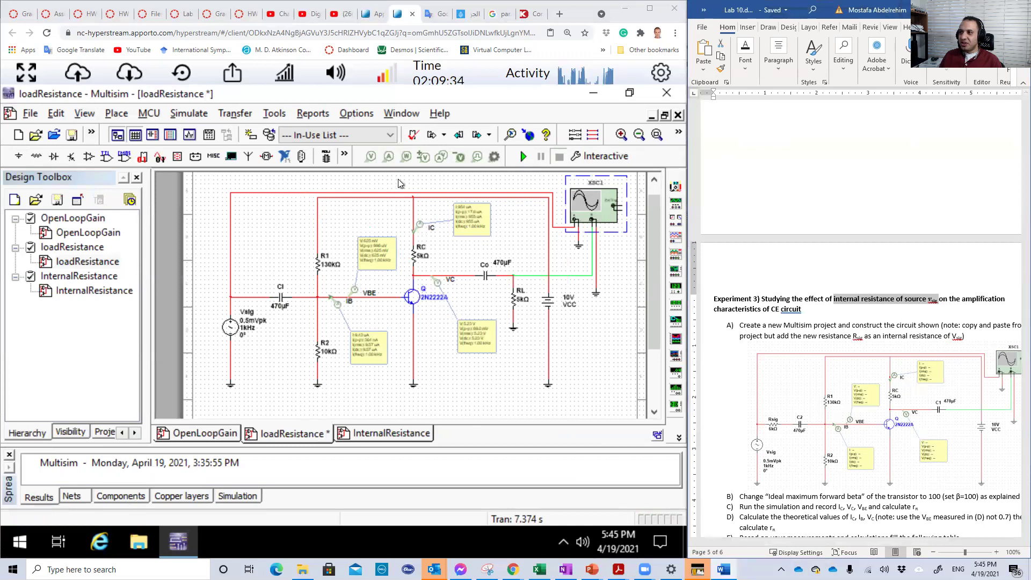
double_click(78, 294)
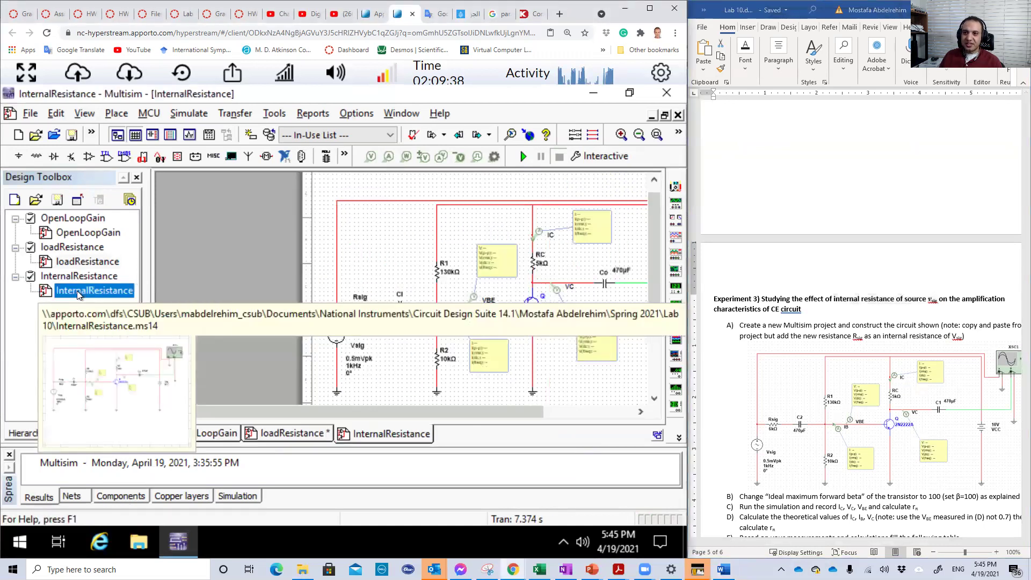
drag(378, 413, 456, 411)
Step: Inspect the value settings of source Vsig and trace the wire from its Rsig node to the oscilloscope
click(227, 334)
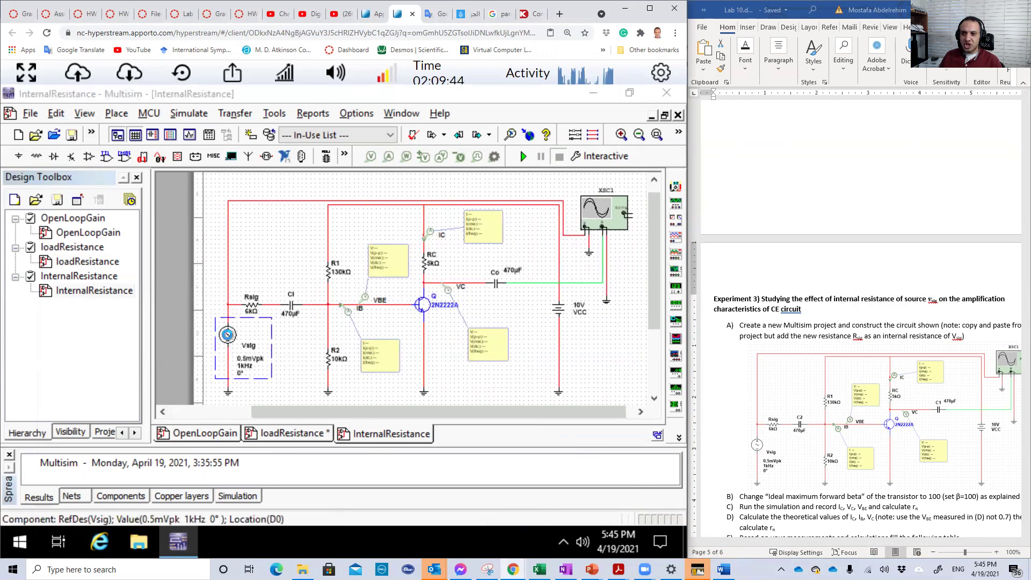
double_click(227, 334)
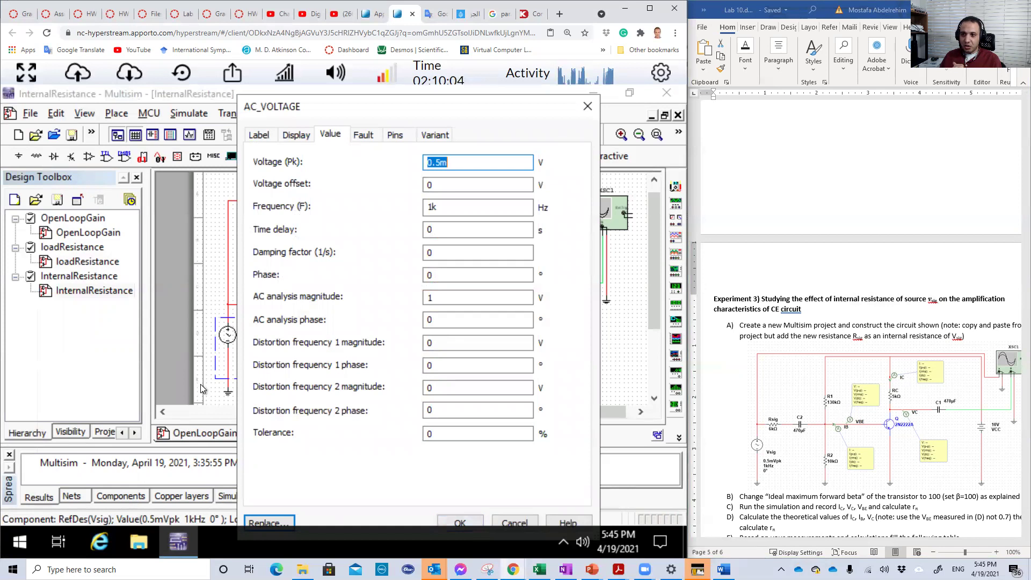
click(462, 522)
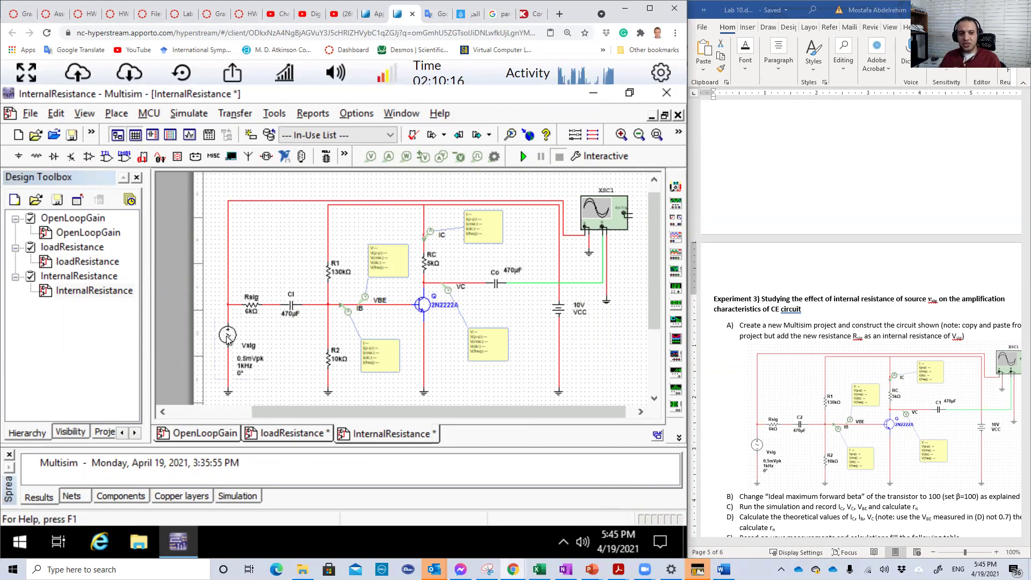
click(229, 268)
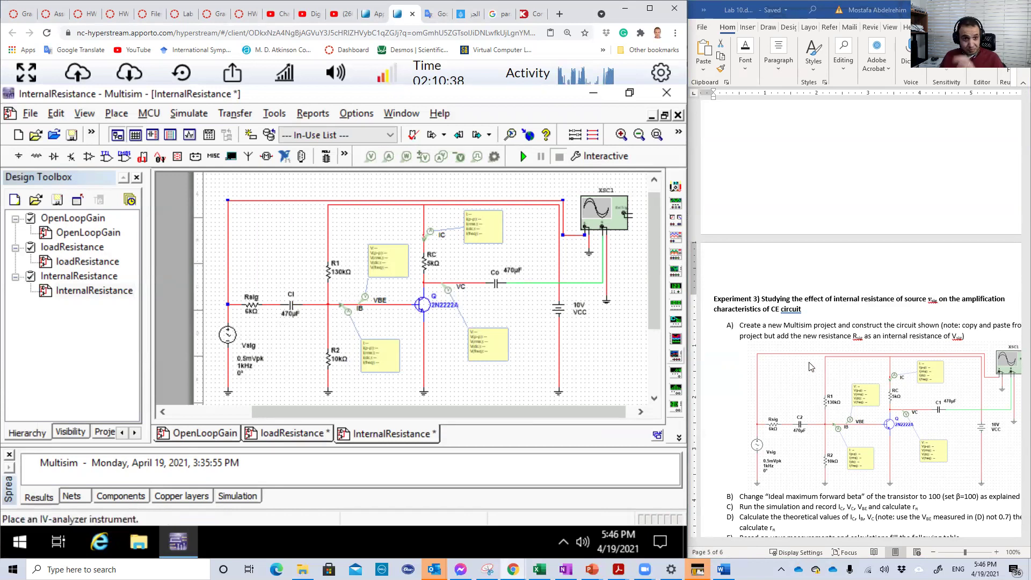
Step: Review Experiment 3's tasks down to the overall voltage gain and the theoretical Gv formula
scroll(806, 368, down, 5)
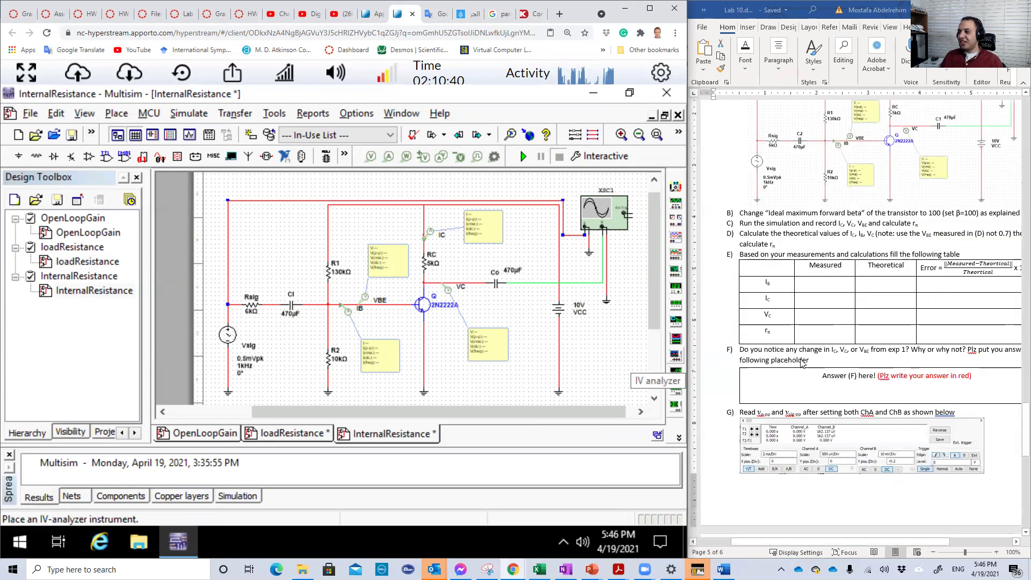
scroll(801, 364, down, 6)
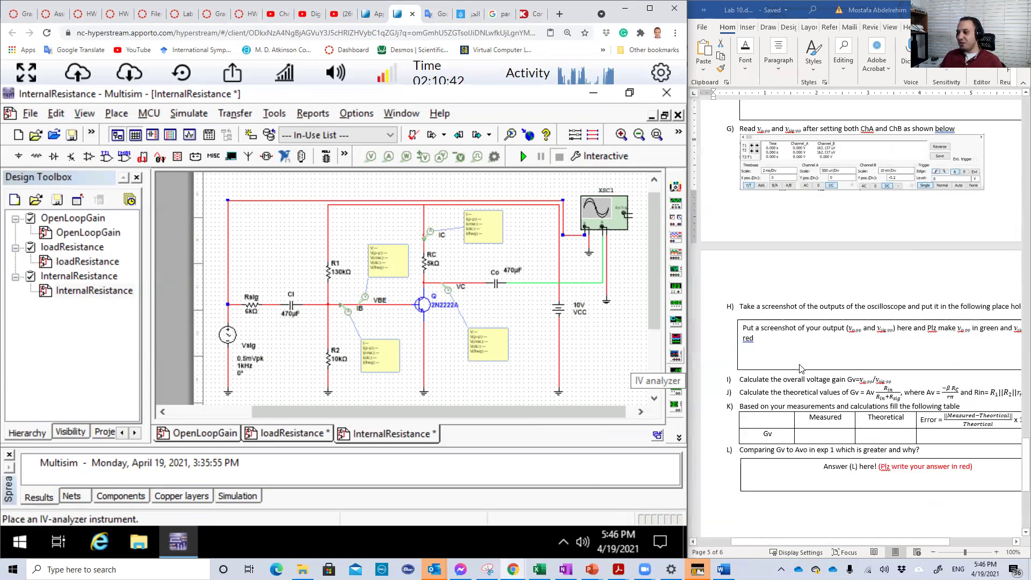
scroll(801, 369, down, 1)
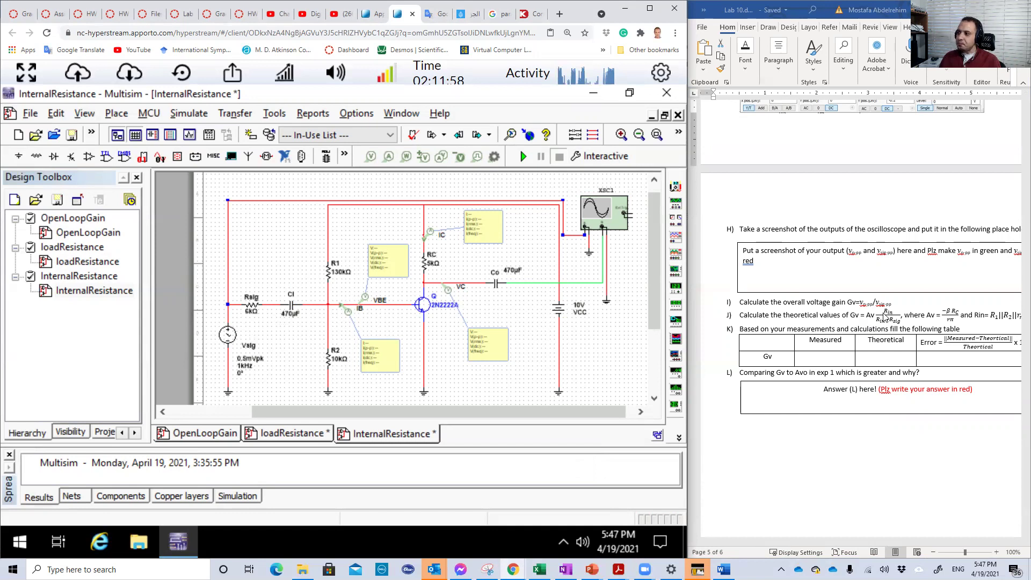
click(873, 317)
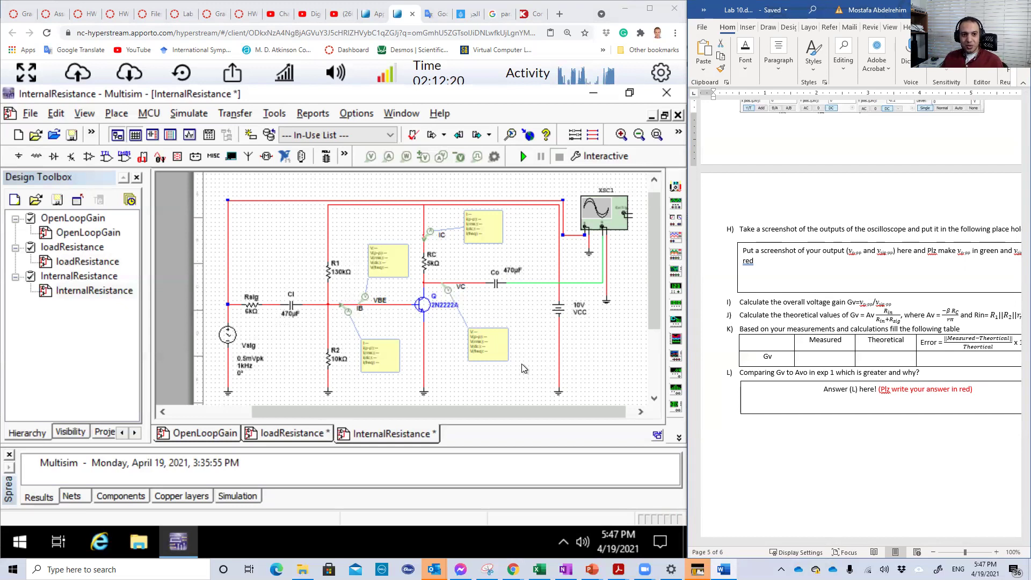
Step: Compare the OpenLoopGain circuit with InternalResistance, and examine the full Gv formula including the Rin expression
double_click(87, 233)
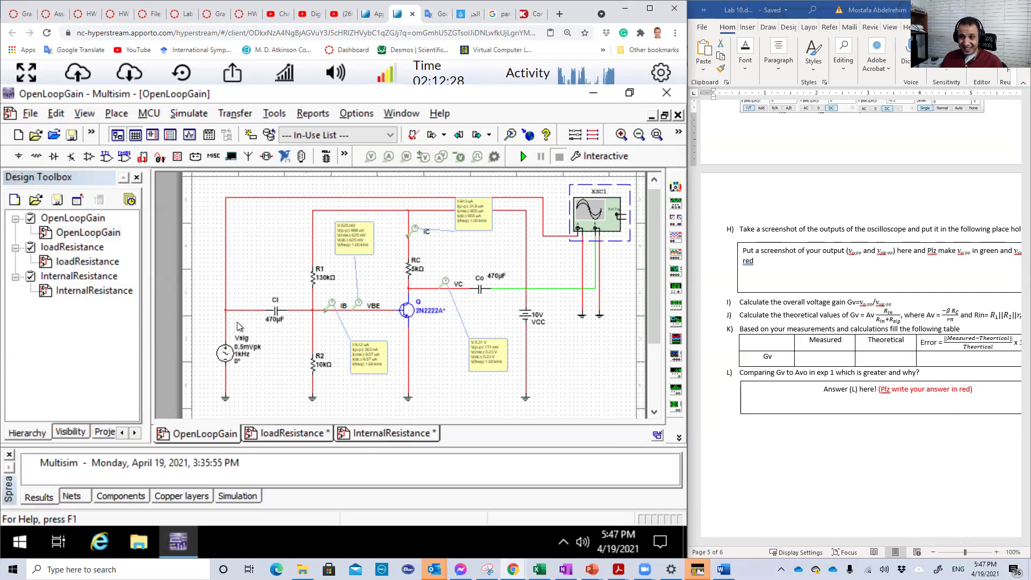
double_click(101, 294)
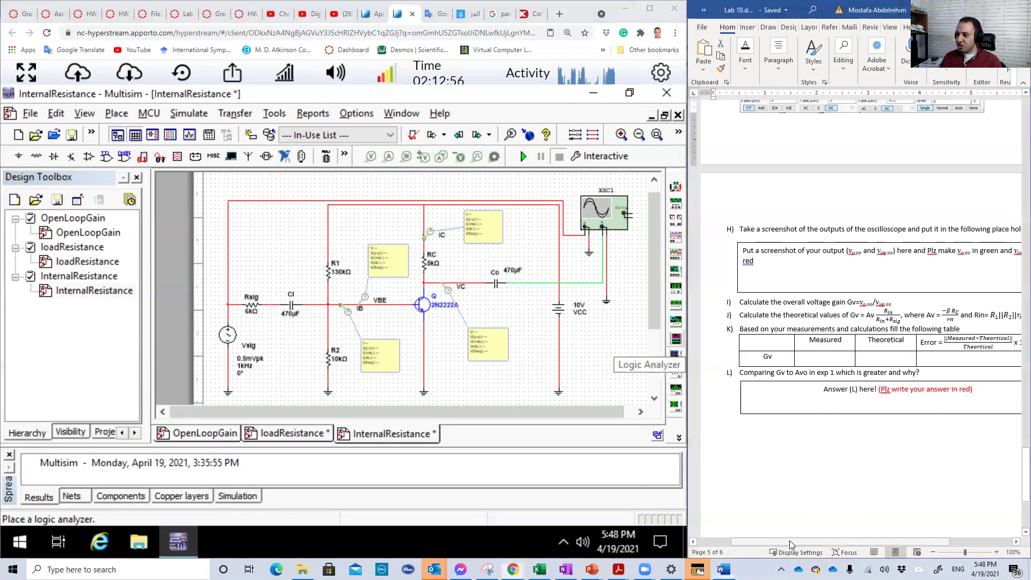
drag(799, 542, 814, 543)
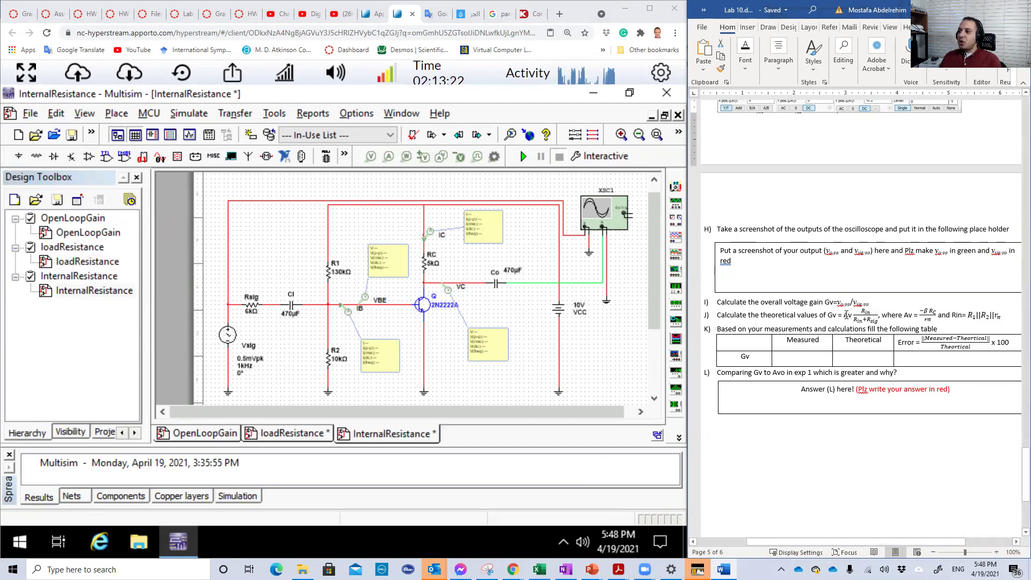
click(846, 315)
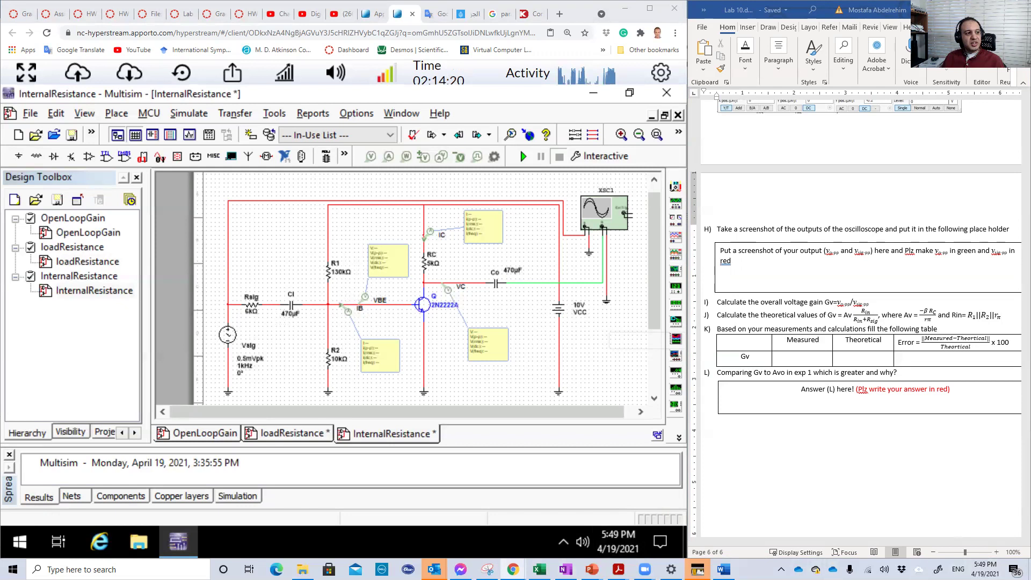
Step: Run the InternalResistance simulation and display its output on the oscilloscope, keeping Channel A coupling at 0
click(523, 156)
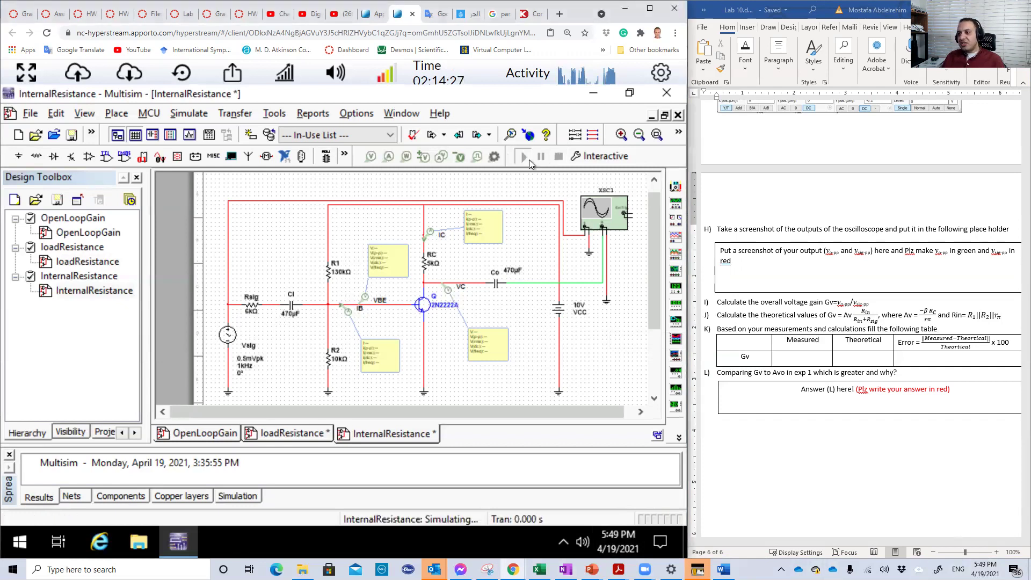
double_click(598, 210)
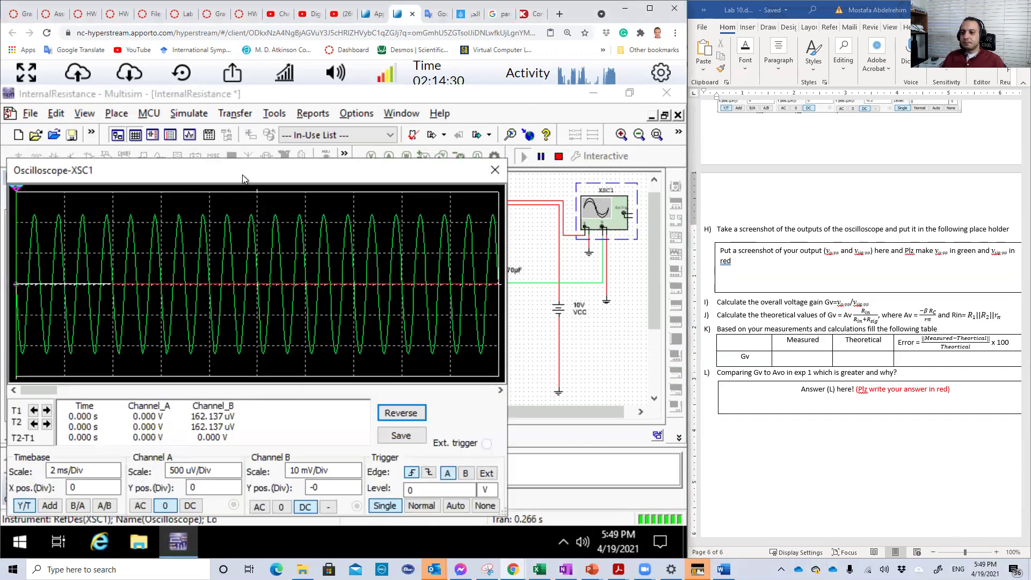
drag(243, 175, 289, 175)
click(232, 505)
click(212, 507)
Step: Move cursor 2 toward the first peak of the InternalResistance output and select Channel B as its trace
drag(64, 190, 76, 191)
right_click(76, 189)
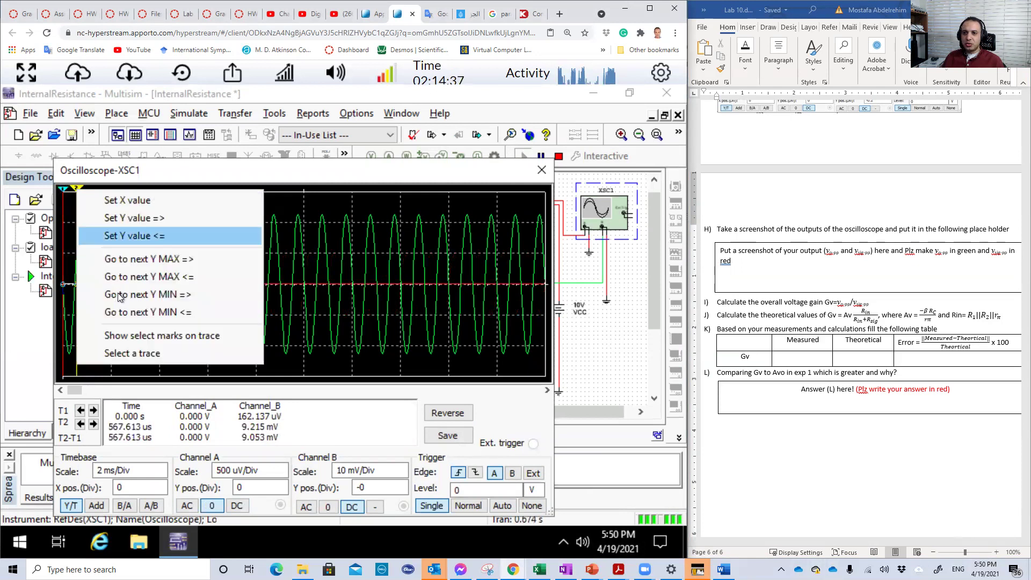
click(146, 353)
click(234, 357)
click(235, 381)
click(430, 331)
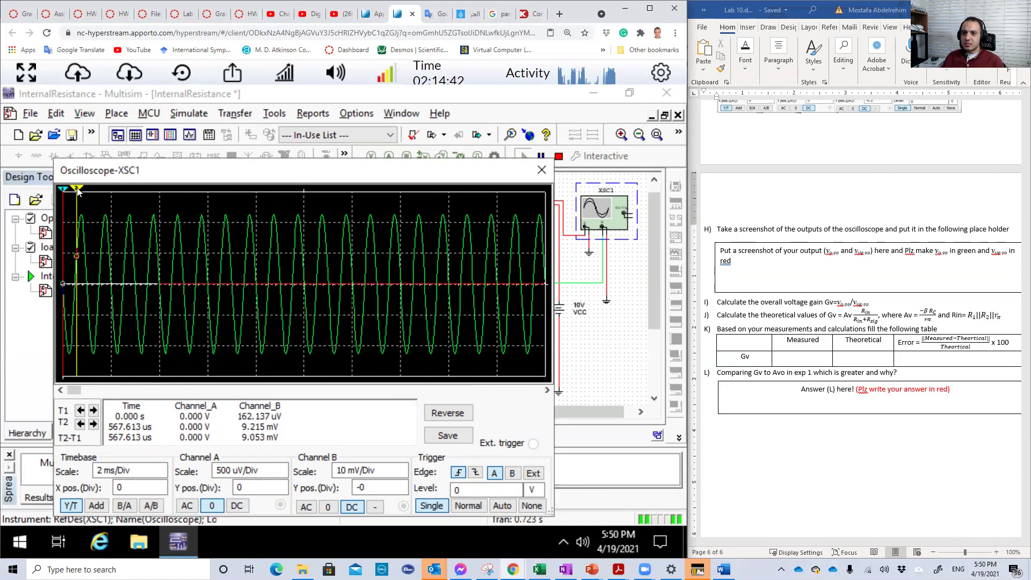
Step: Measure Channel B's peak-to-peak voltage with cursor 2 at the next maximum and cursor 1 at a following minimum
right_click(77, 192)
click(146, 256)
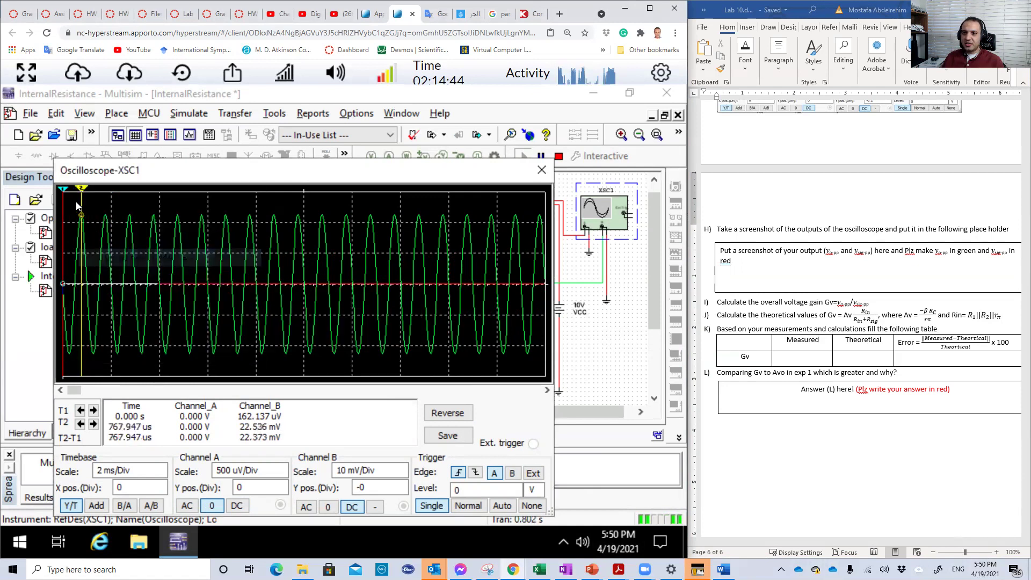
drag(63, 191, 145, 191)
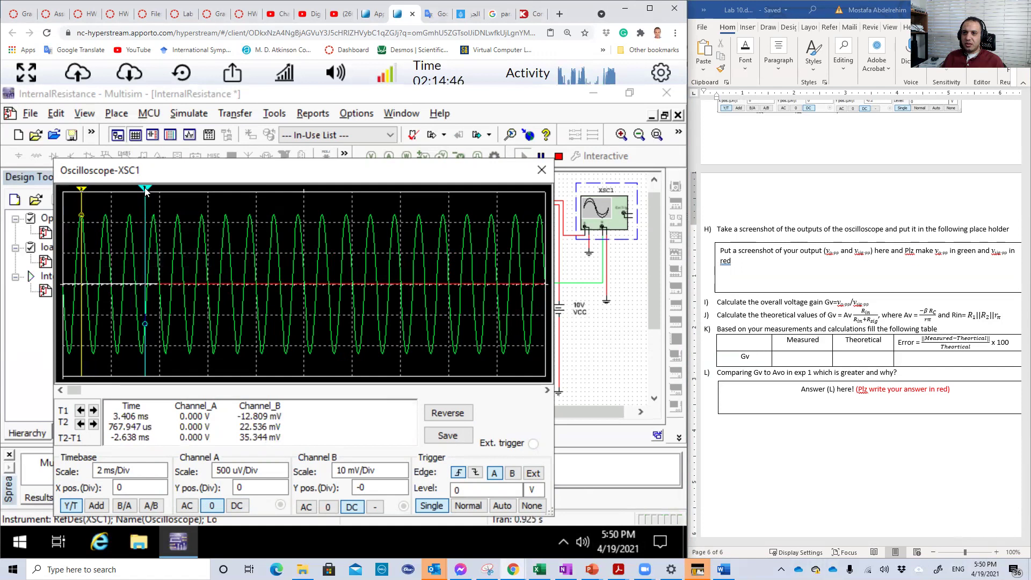
right_click(145, 189)
click(213, 293)
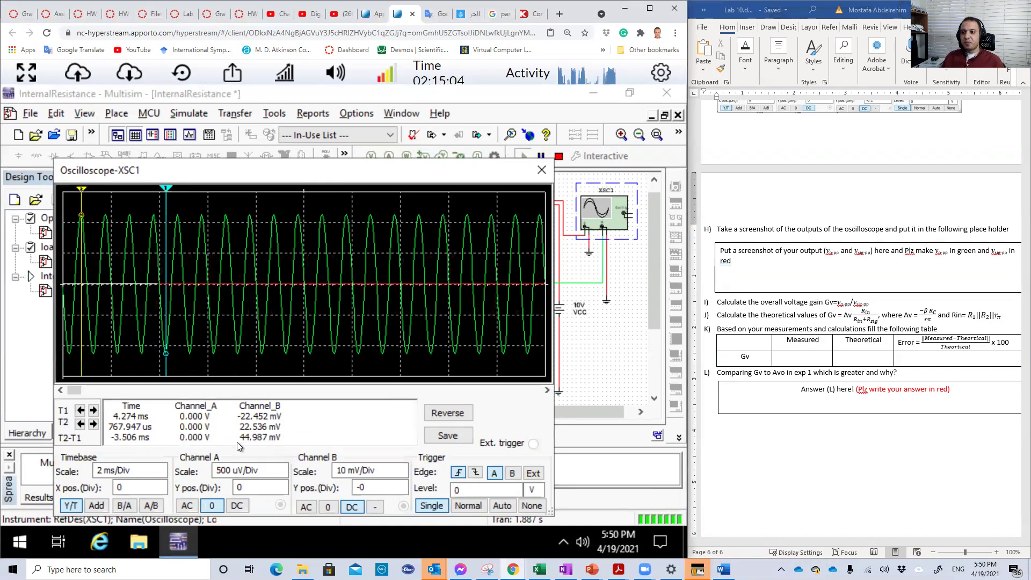
Step: Examine the theoretical Gv formula's terms, including the Rin ratio and the Av expression with β, RC and rπ
click(830, 315)
double_click(831, 316)
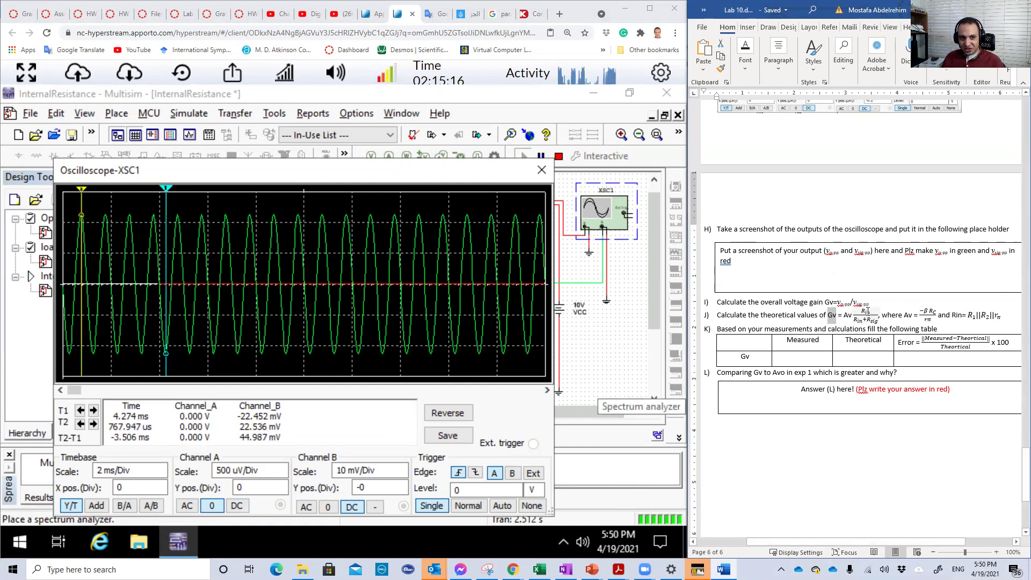
click(868, 311)
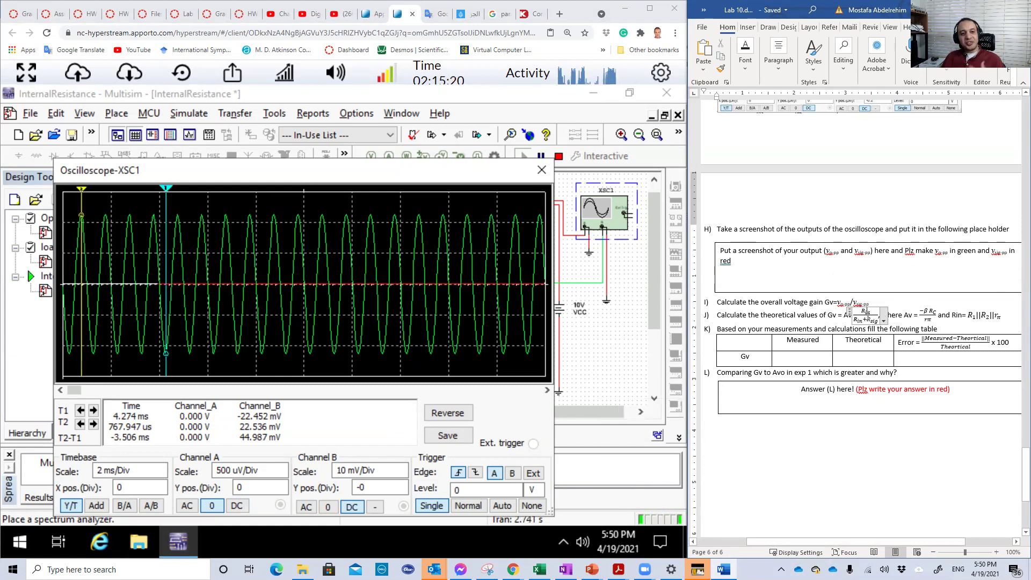
click(927, 320)
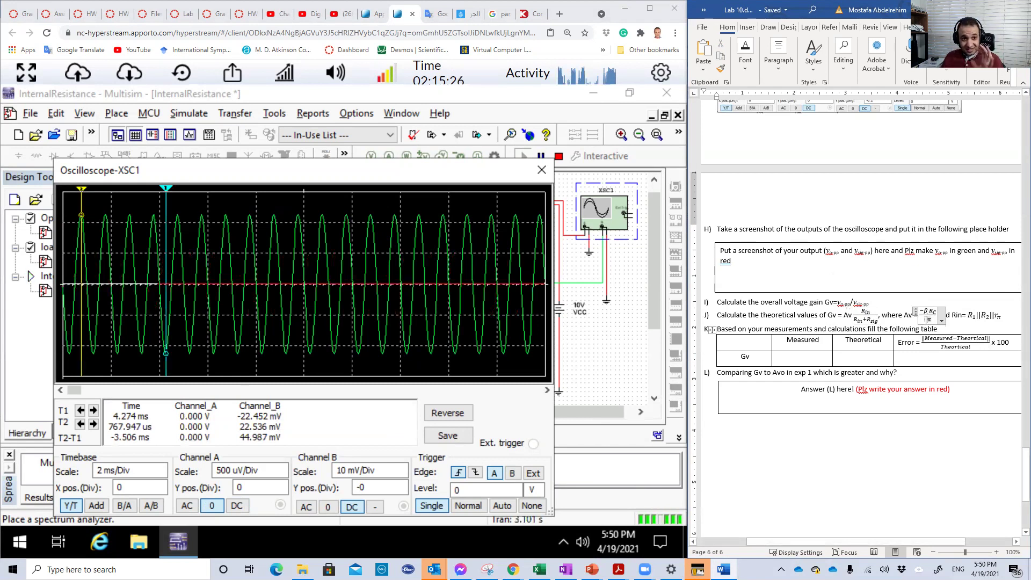